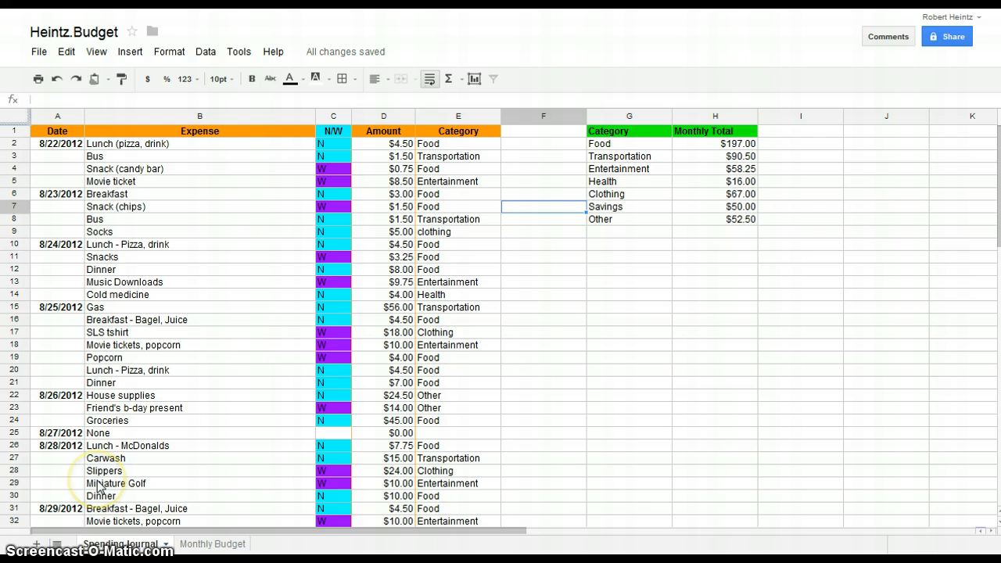
Add a new sheet to the budget spreadsheet and rename it Trend Graph.
{"action": "left_click", "coordinate": [38, 544]}
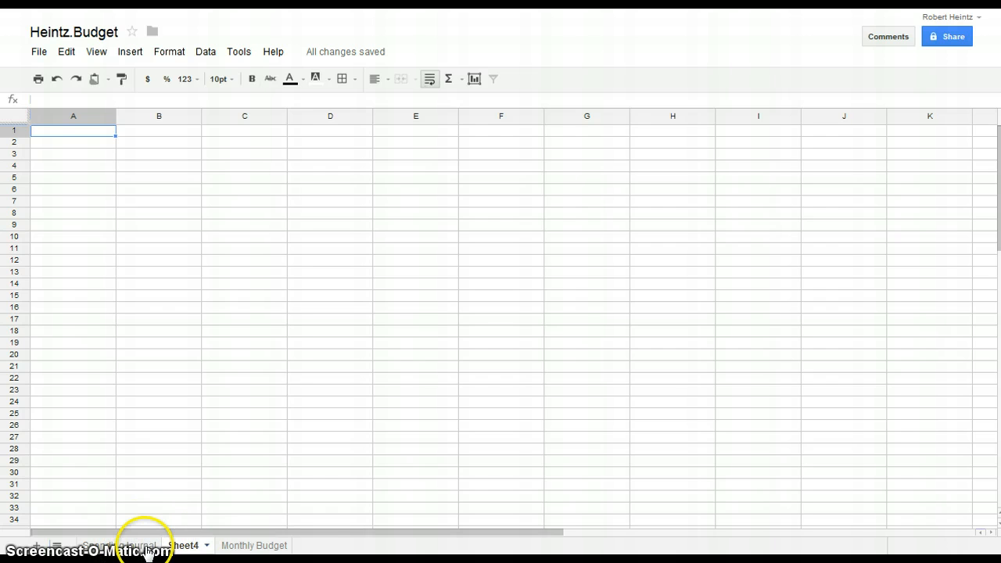
{"action": "left_click", "coordinate": [207, 545]}
{"action": "left_click", "coordinate": [216, 433]}
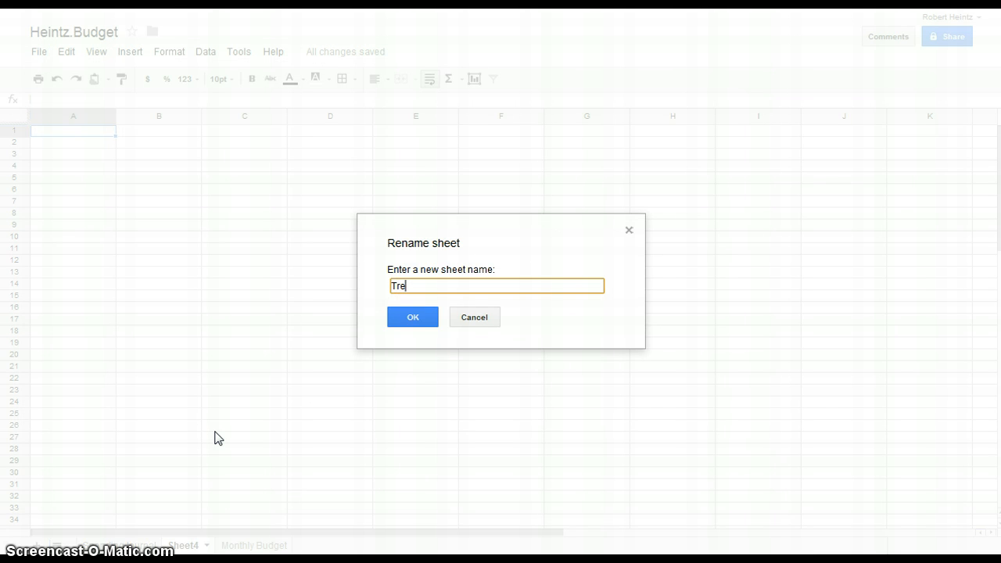
{"action": "key", "text": "Return"}
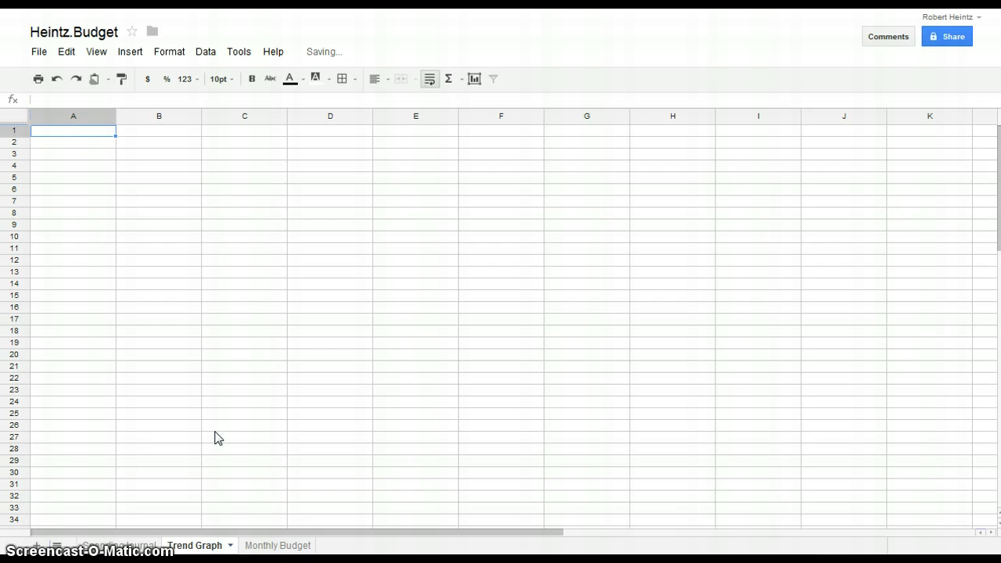
{"action": "left_click", "coordinate": [218, 526]}
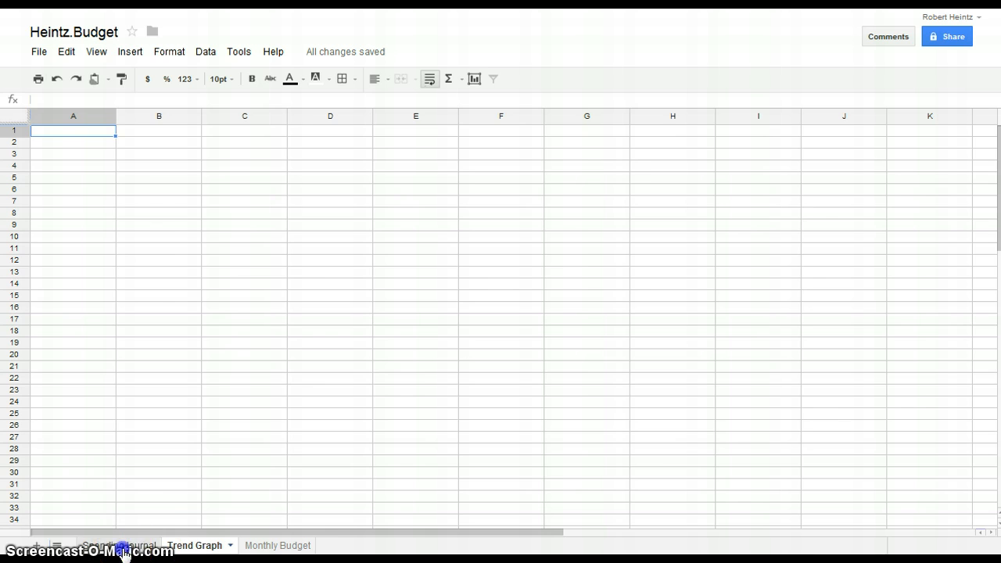
Copy the Date column from the Spending Journal sheet into column A of the Trend Graph sheet.
{"action": "left_click", "coordinate": [121, 546]}
{"action": "left_click", "coordinate": [54, 117]}
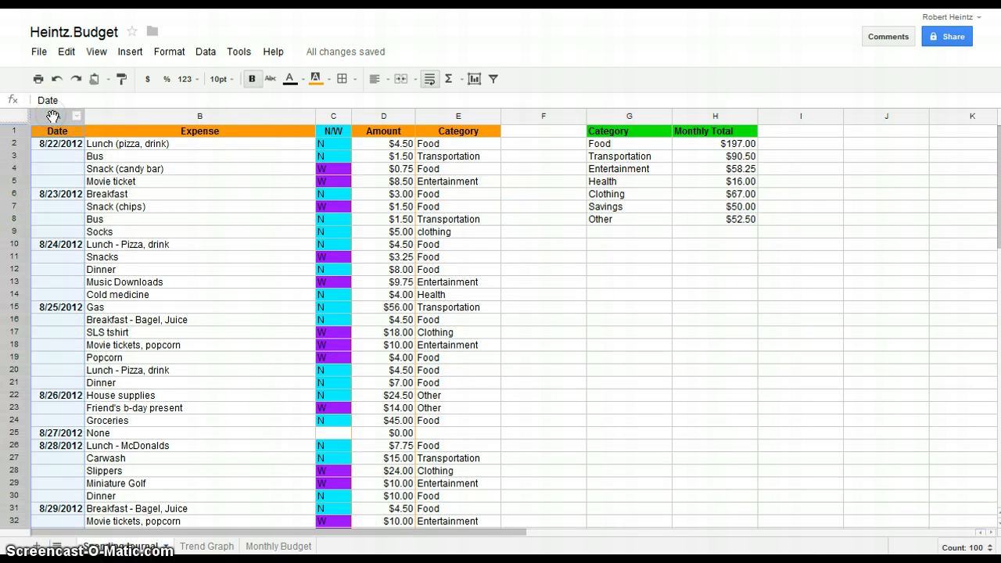
{"action": "right_click", "coordinate": [52, 115]}
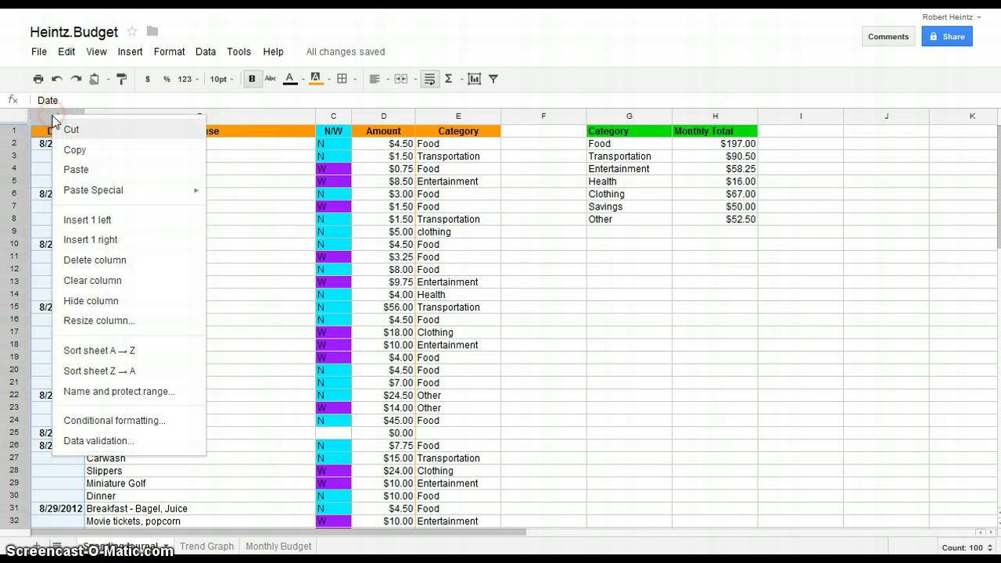
{"action": "left_click", "coordinate": [68, 149]}
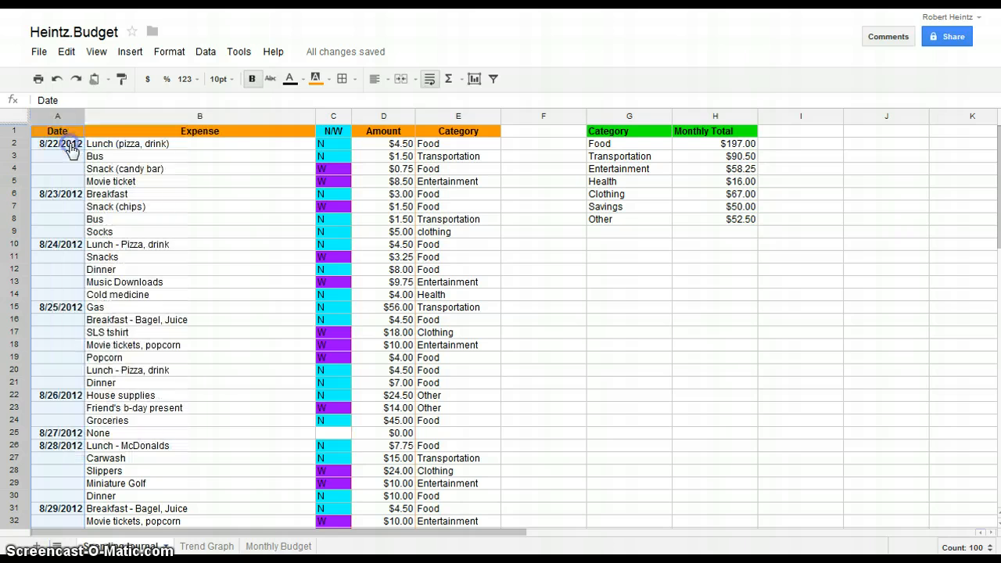
{"action": "left_click", "coordinate": [206, 546]}
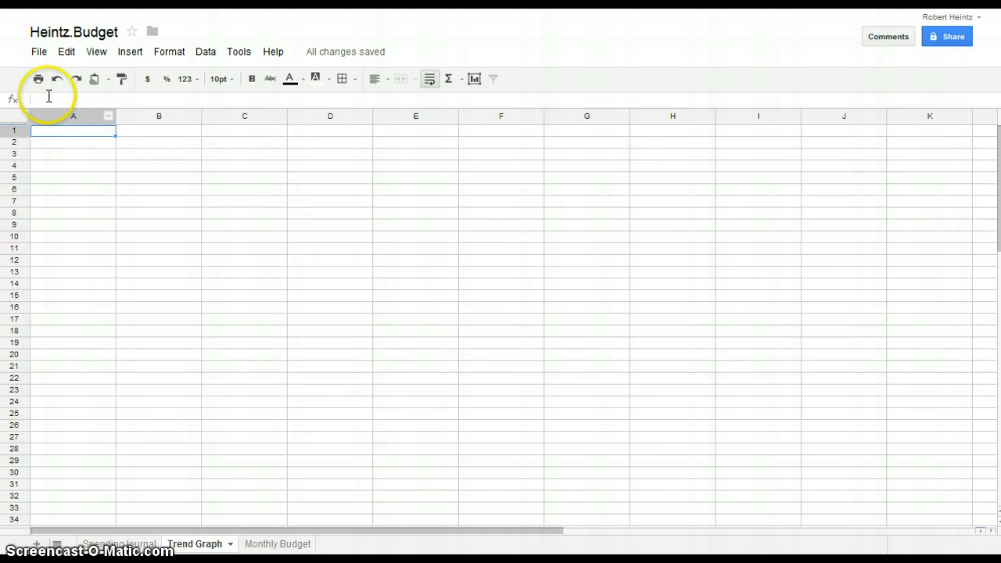
{"action": "right_click", "coordinate": [69, 116]}
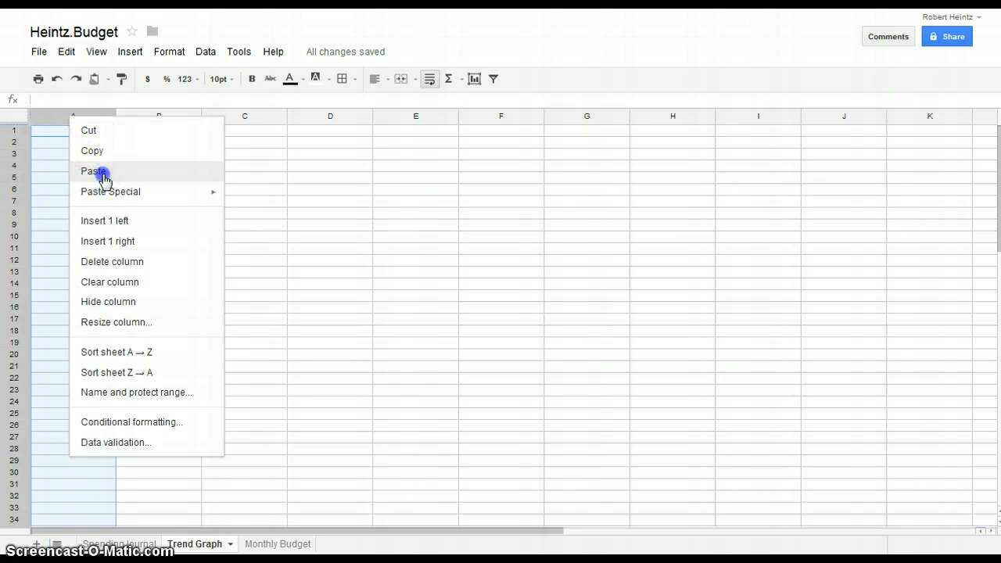
{"action": "left_click", "coordinate": [94, 170]}
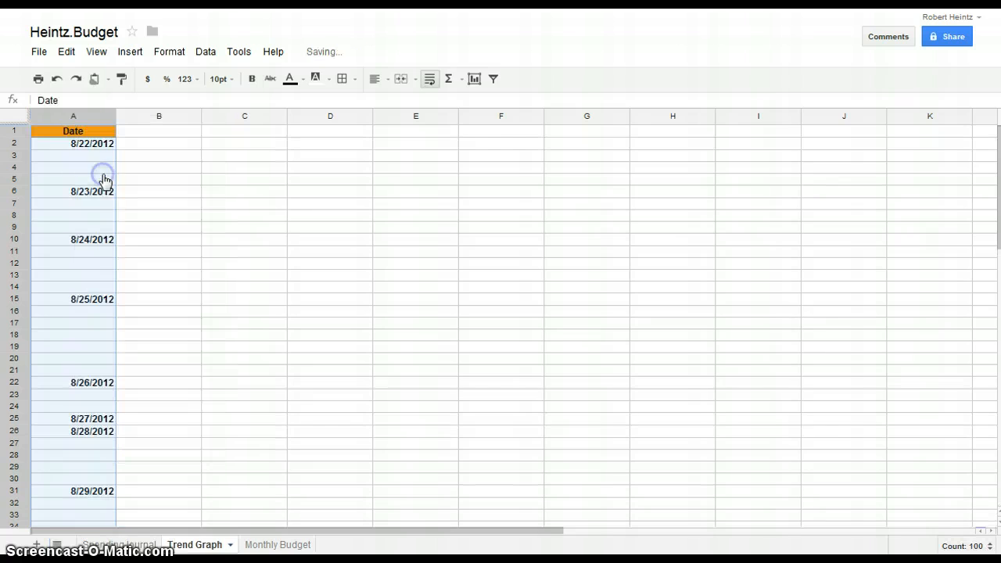
Copy the Amount column from the Spending Journal sheet into column B of the Trend Graph sheet.
{"action": "left_click", "coordinate": [117, 544]}
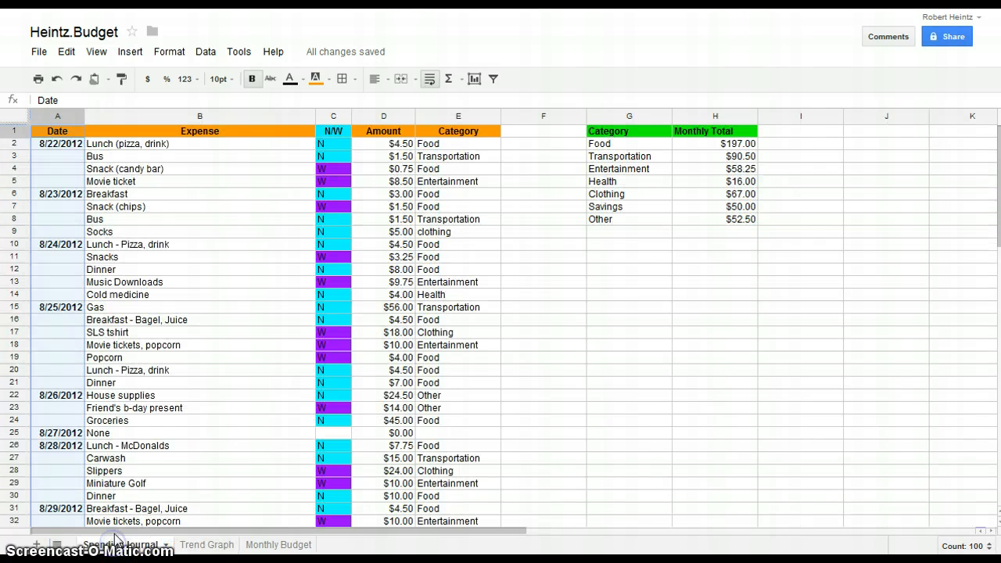
{"action": "left_click", "coordinate": [382, 117]}
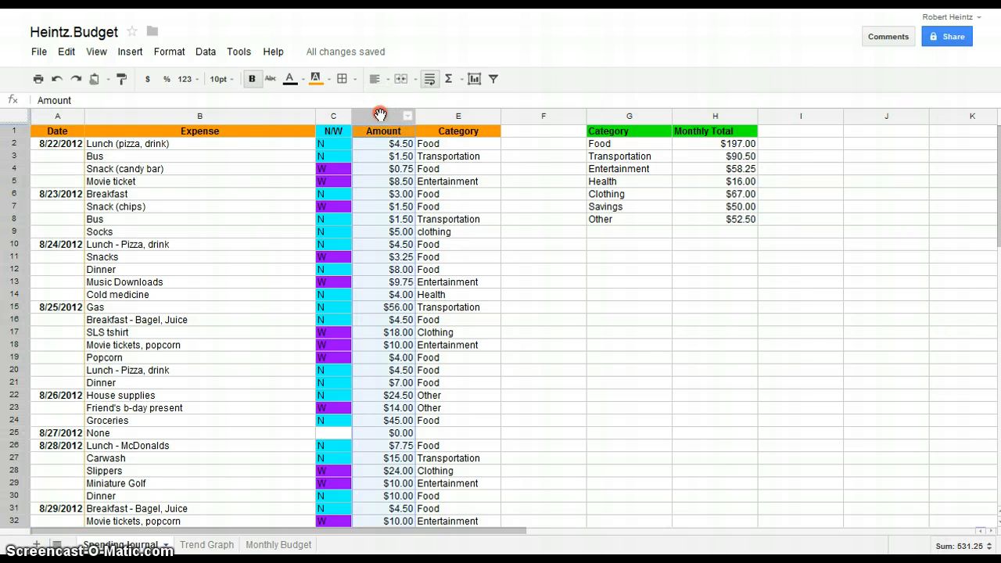
{"action": "right_click", "coordinate": [380, 115]}
{"action": "left_click", "coordinate": [401, 144]}
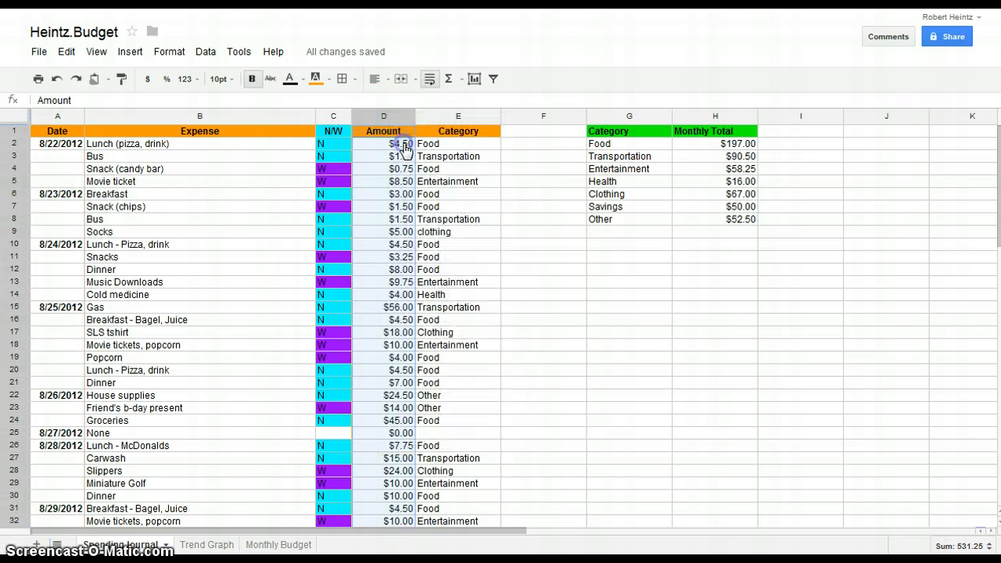
{"action": "left_click", "coordinate": [205, 545]}
{"action": "left_click", "coordinate": [146, 117]}
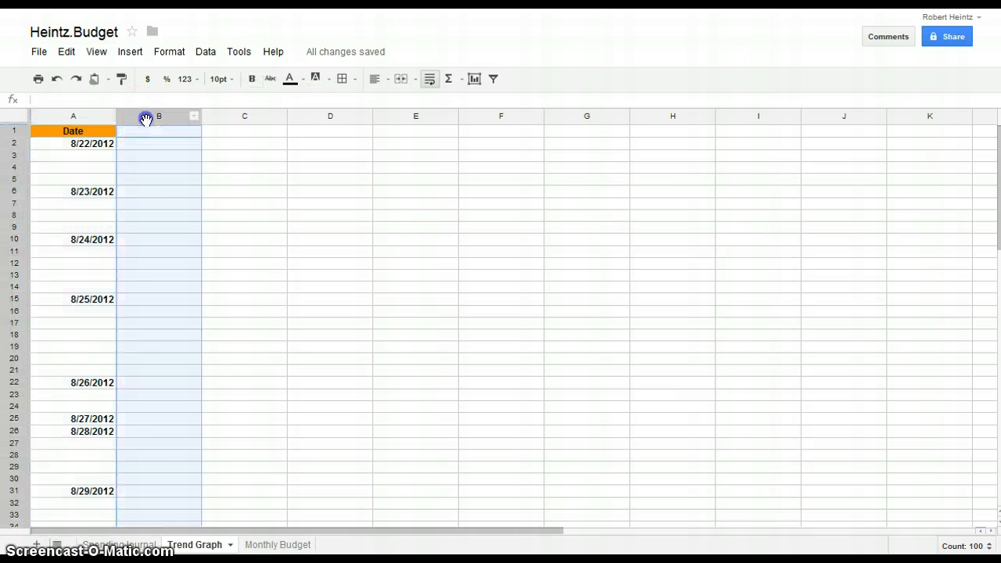
{"action": "right_click", "coordinate": [145, 118]}
{"action": "left_click", "coordinate": [193, 179]}
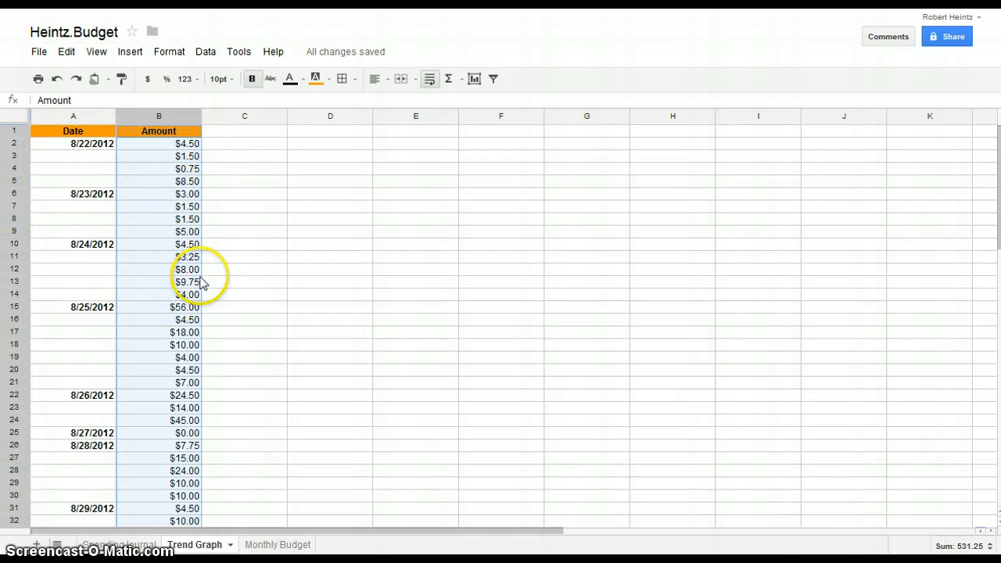
Enter the header Trending Increase in cell C1 and give it an orange background fill.
{"action": "left_click", "coordinate": [280, 147]}
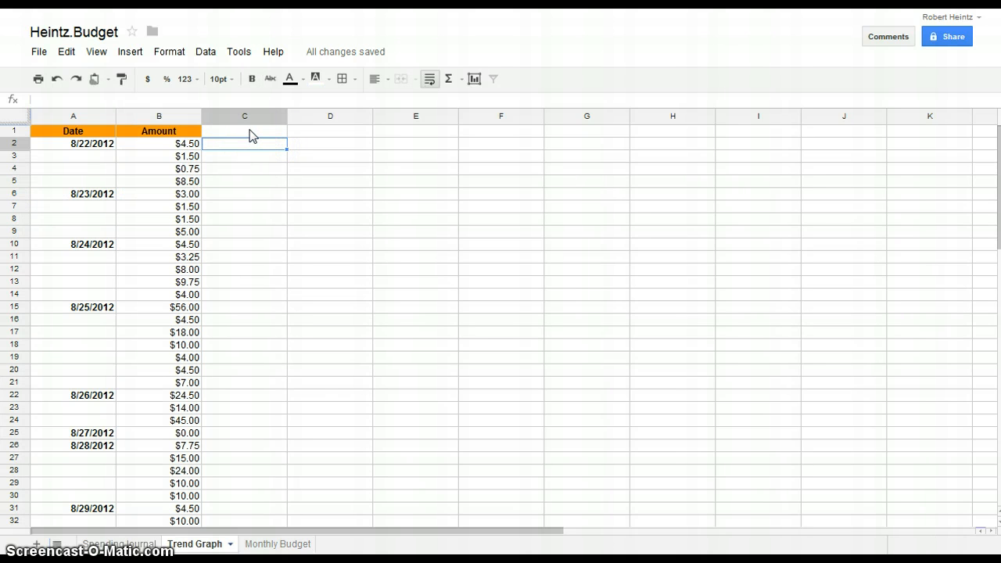
{"action": "left_click", "coordinate": [250, 132]}
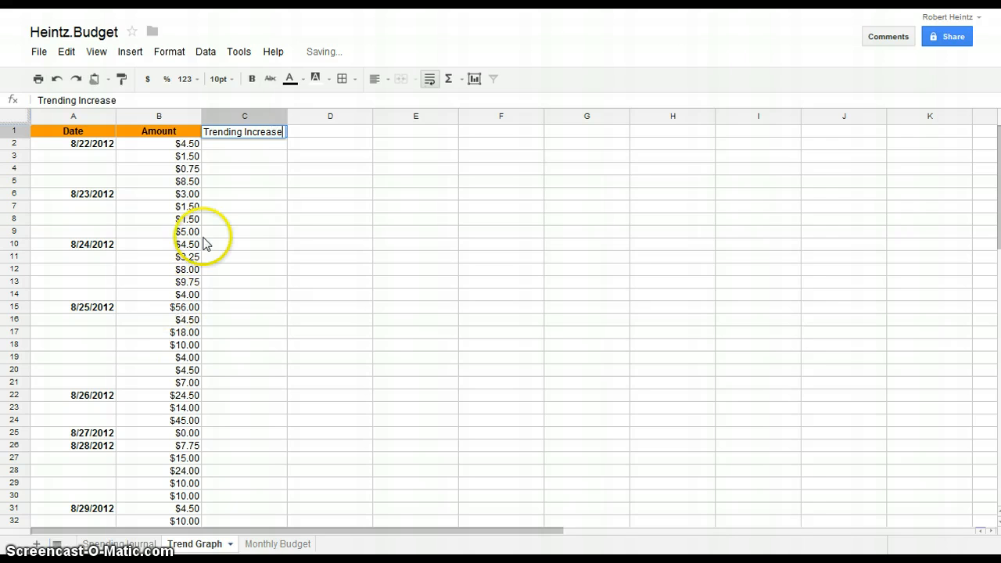
{"action": "left_click", "coordinate": [245, 146]}
{"action": "left_click", "coordinate": [225, 133]}
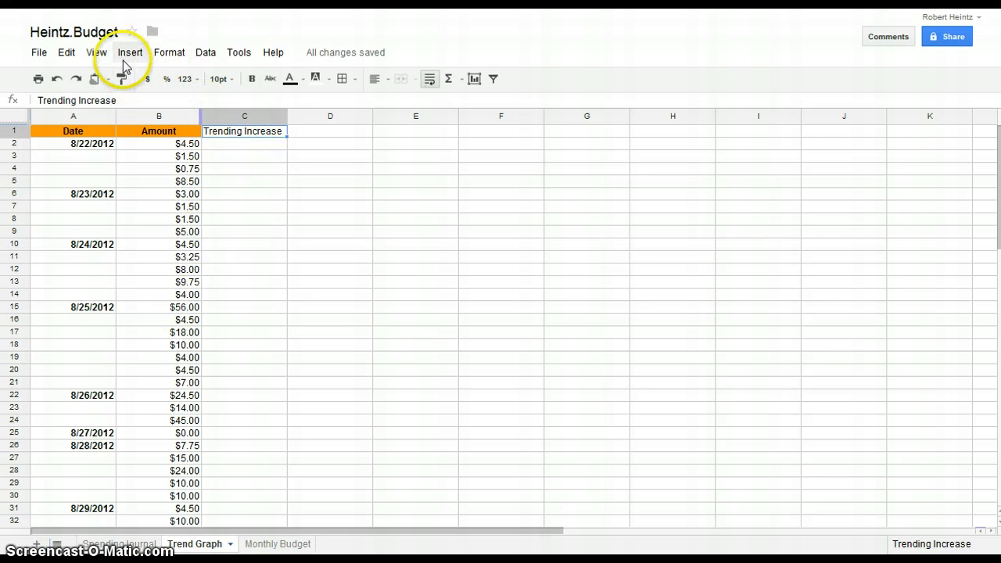
{"action": "left_click", "coordinate": [318, 79]}
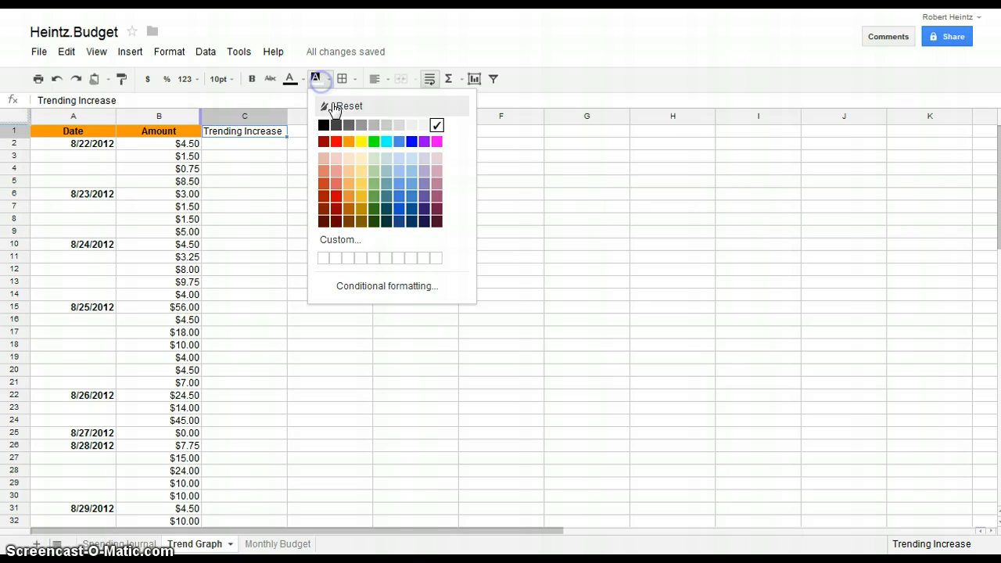
{"action": "left_click", "coordinate": [349, 142]}
Enter the formula =B2 in cell C2 to carry over the first amount.
{"action": "left_click", "coordinate": [236, 146]}
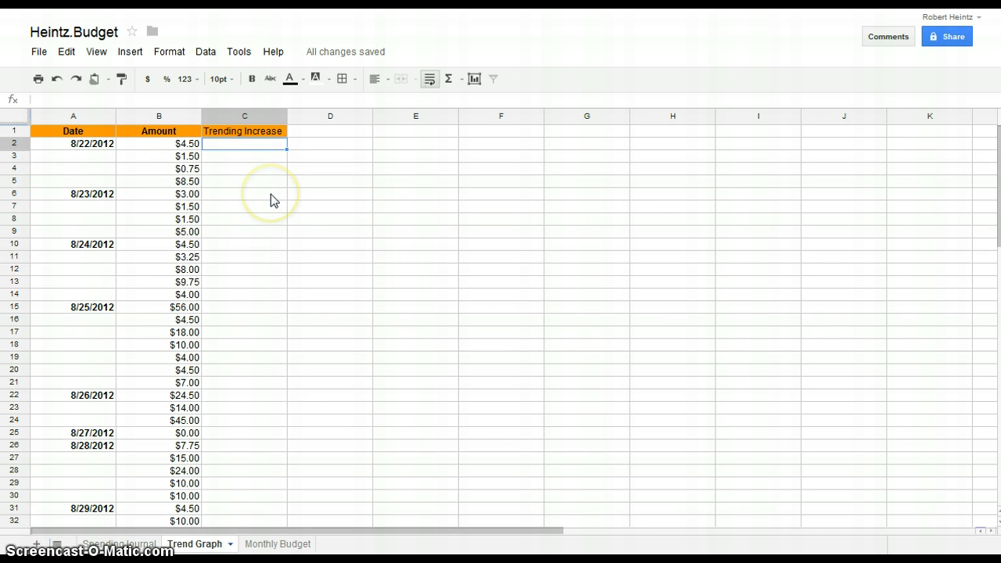
{"action": "left_click", "coordinate": [252, 145]}
{"action": "type", "text": "="}
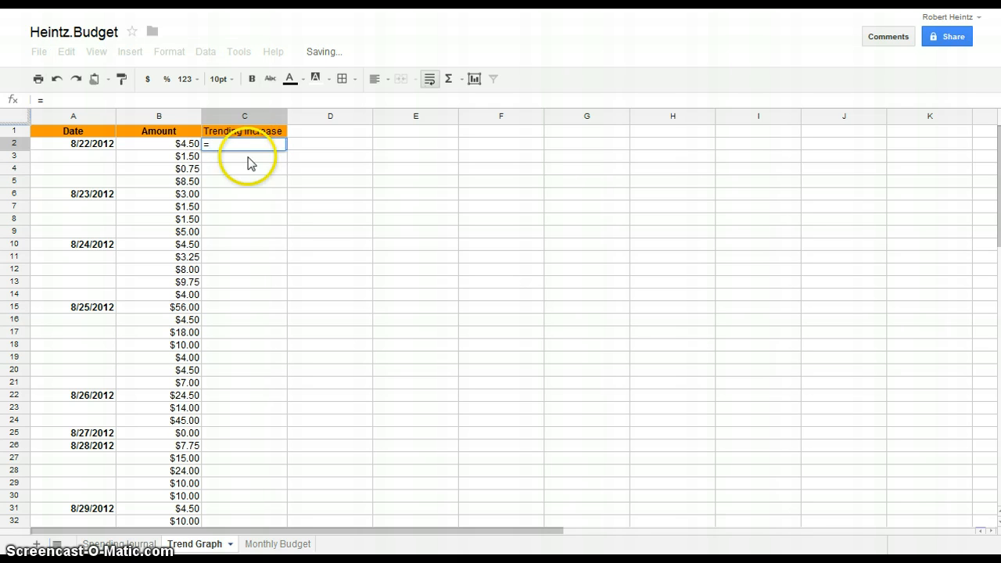
{"action": "left_click", "coordinate": [168, 148]}
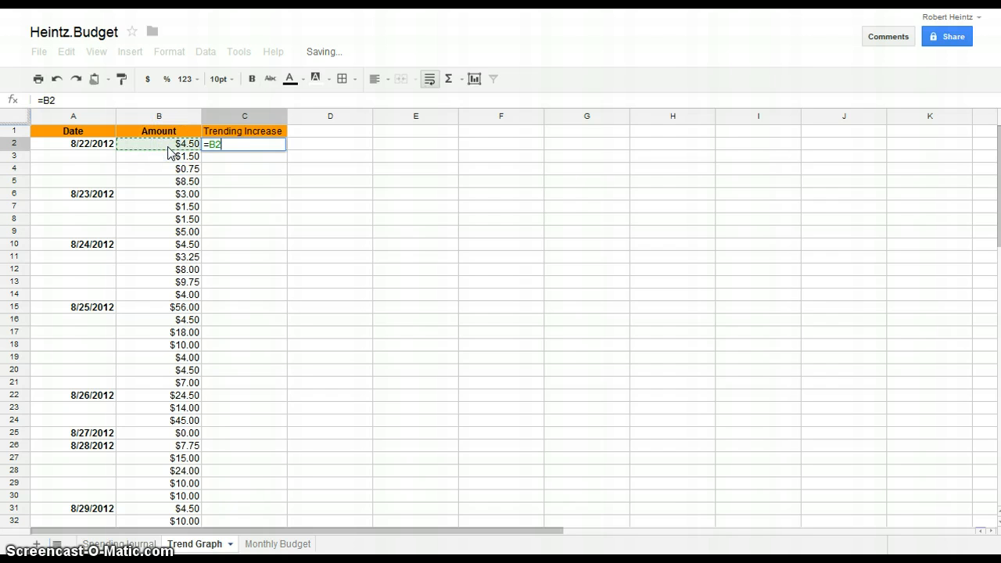
{"action": "key", "text": "Return"}
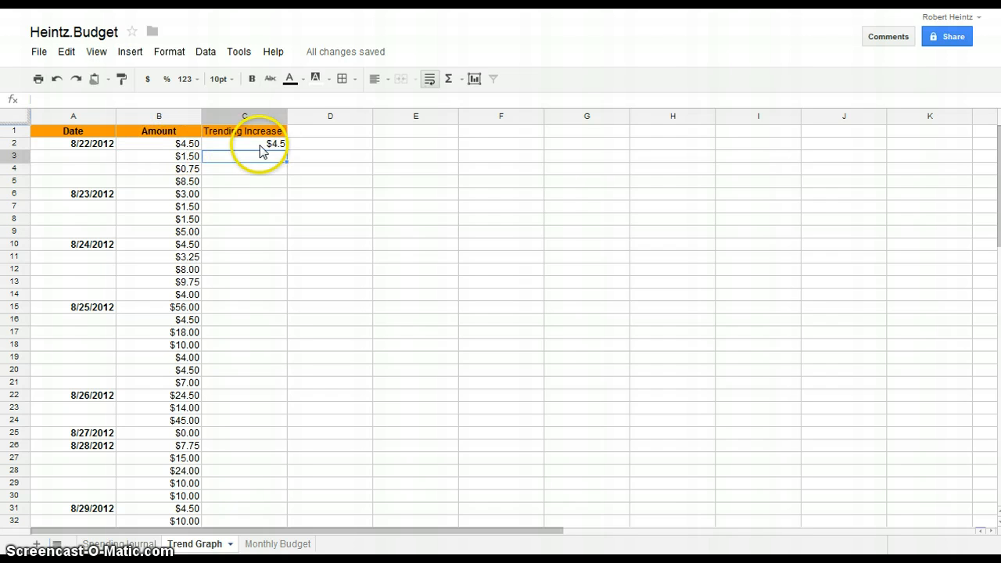
Format the whole Trending Increase column as currency.
{"action": "left_click", "coordinate": [244, 116]}
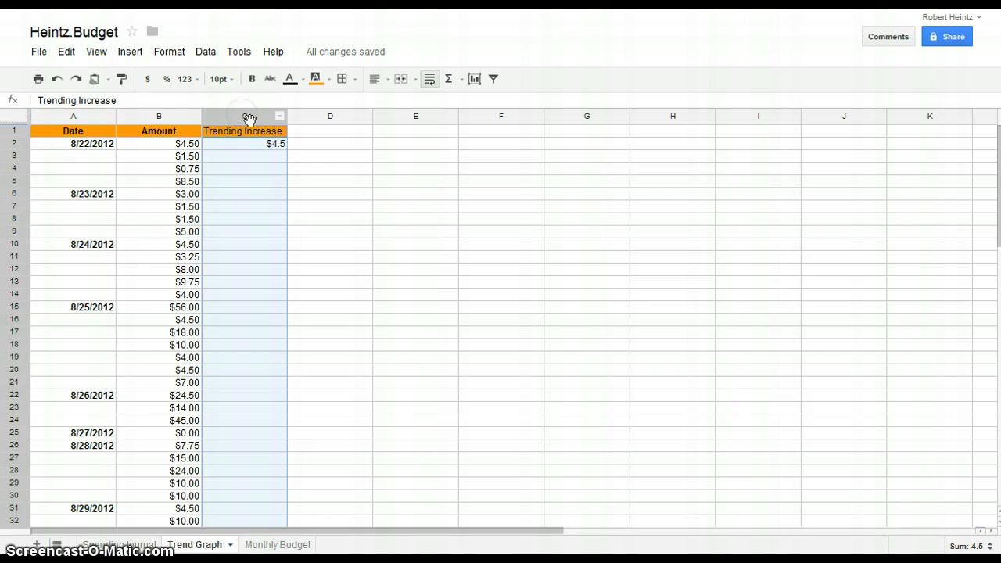
{"action": "left_click", "coordinate": [142, 84]}
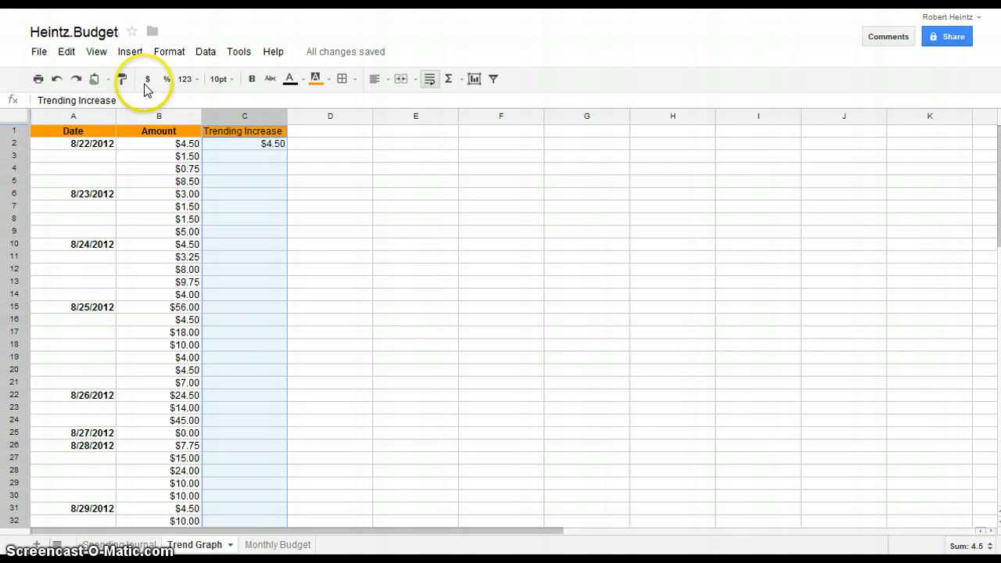
{"action": "left_click", "coordinate": [252, 149]}
Enter the formula =sum(B2:B3) in cell C3 to total the first two amounts.
{"action": "left_click", "coordinate": [255, 161]}
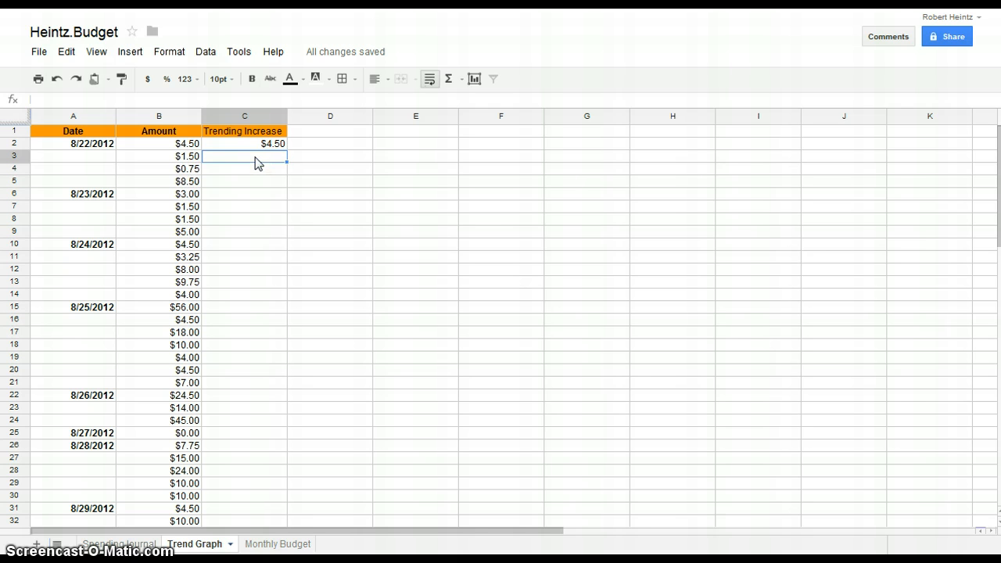
{"action": "type", "text": "=sum("}
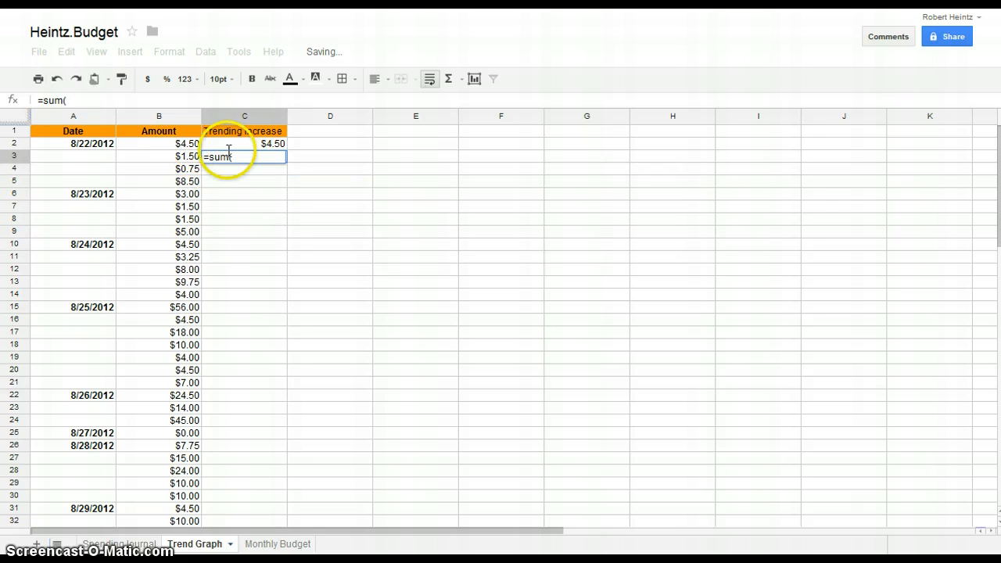
{"action": "left_click", "coordinate": [178, 145]}
{"action": "left_click_drag", "start_coordinate": [177, 154], "coordinate": [178, 160]}
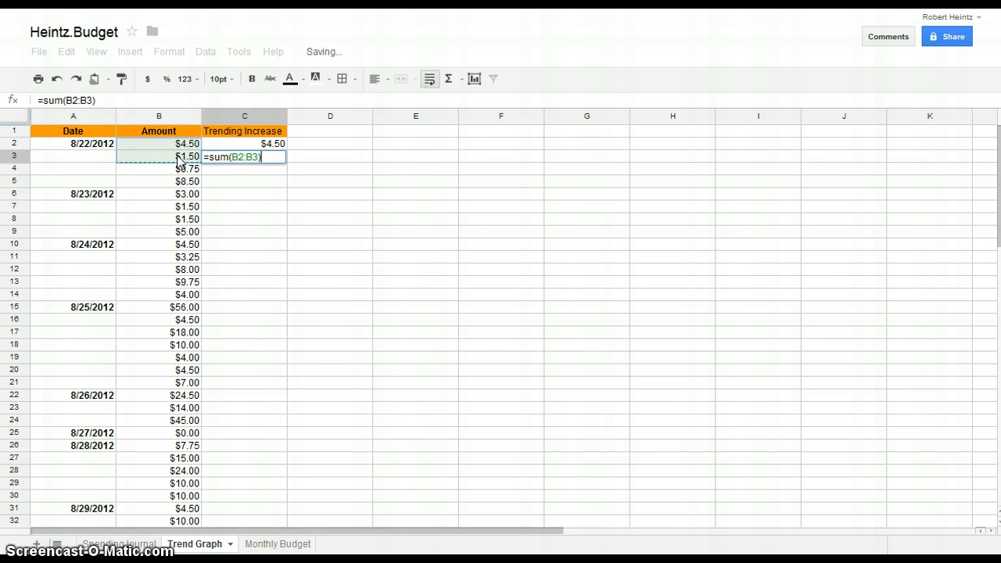
{"action": "key", "text": "Return"}
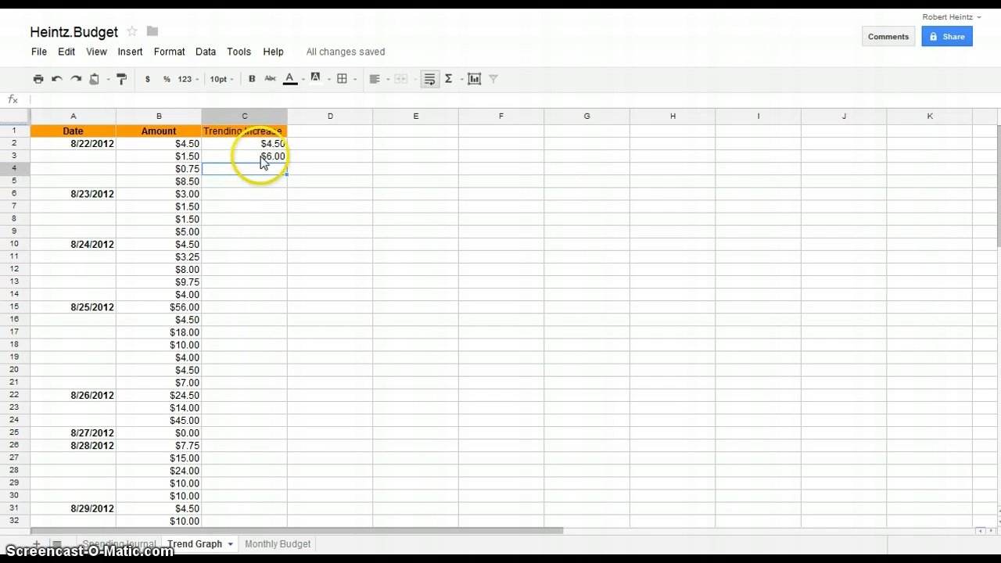
Try filling the C3 sum formula down to C8 and inspect the copied formulas in C5 and C7.
{"action": "left_click", "coordinate": [255, 156]}
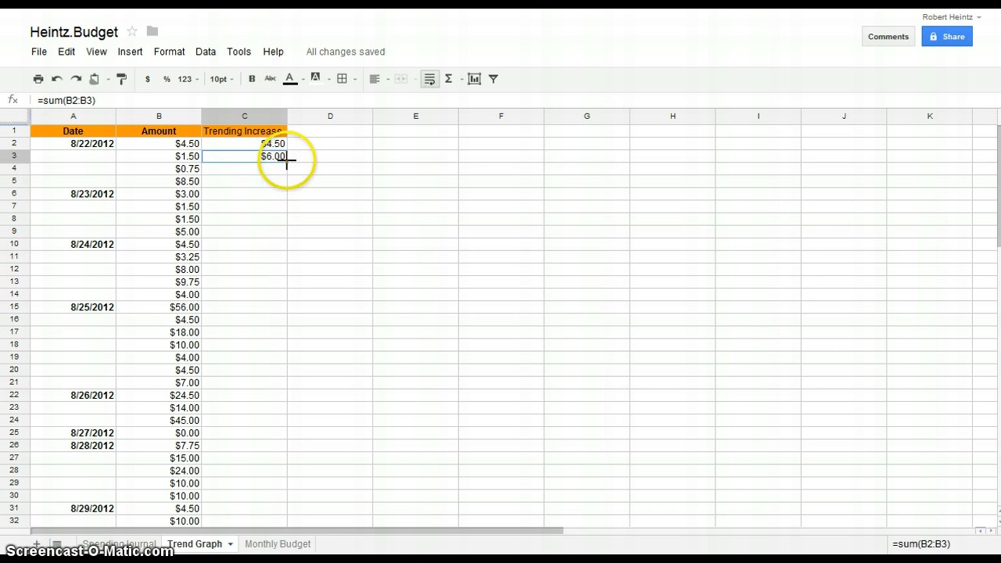
{"action": "left_click_drag", "start_coordinate": [288, 165], "coordinate": [287, 219]}
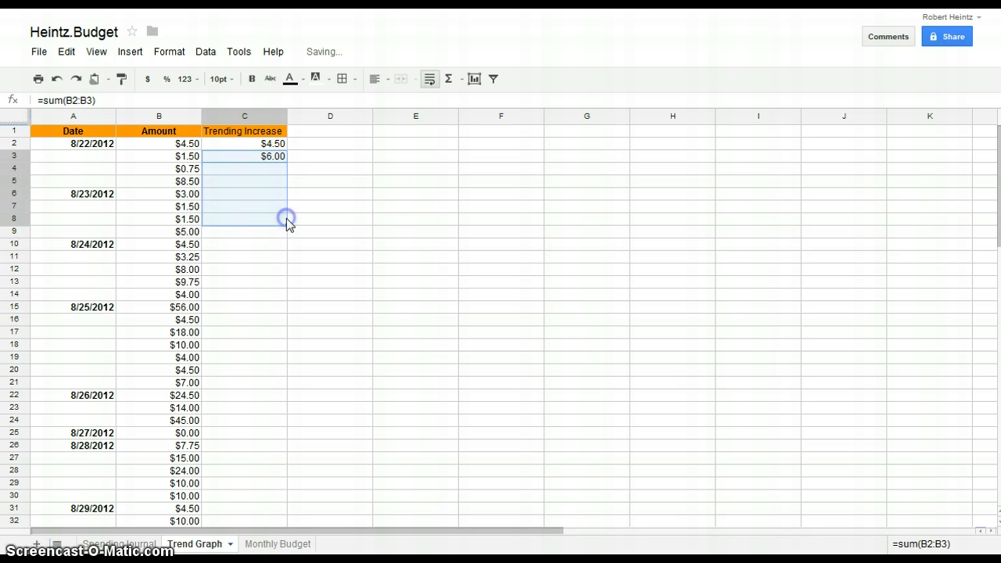
{"action": "double_click", "coordinate": [250, 183]}
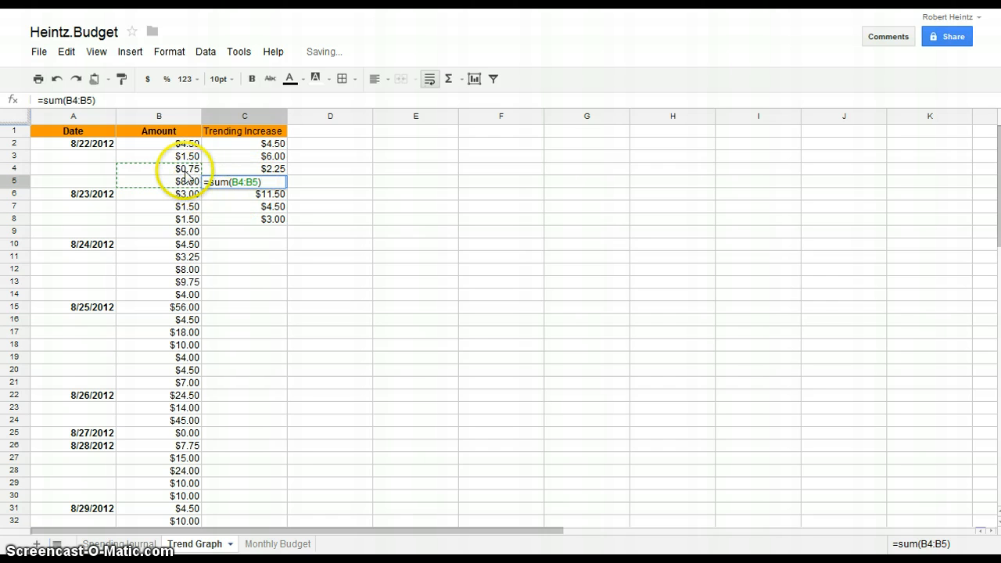
{"action": "double_click", "coordinate": [227, 207]}
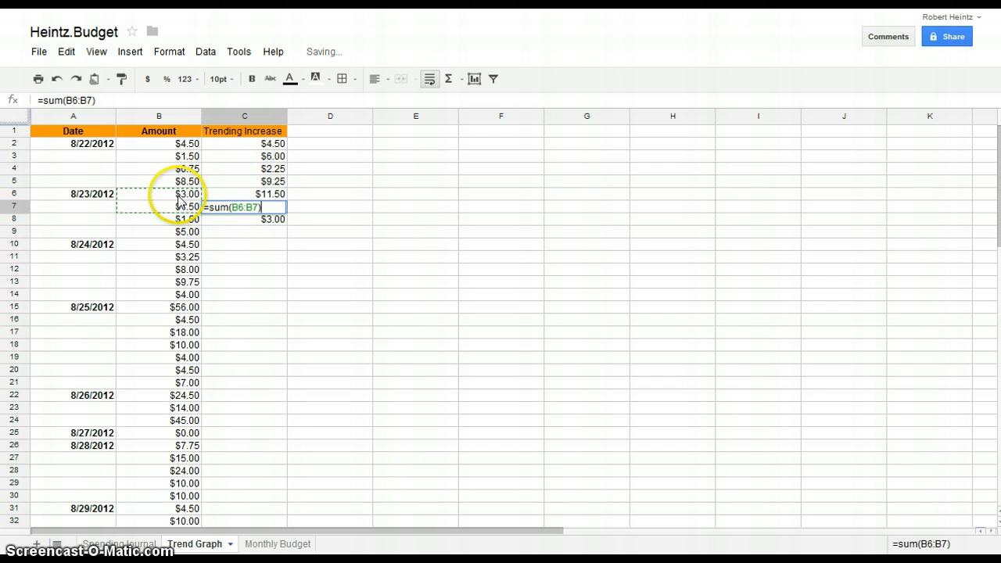
{"action": "left_click", "coordinate": [245, 222]}
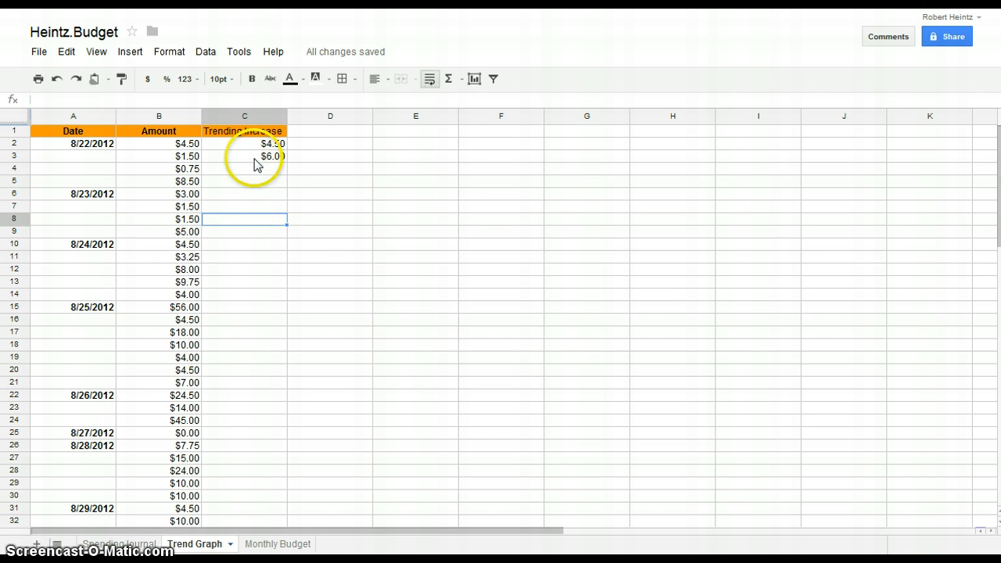
Change the formula in cell C3 to =sum($B$2:B3) so the start of the range is absolute.
{"action": "left_click", "coordinate": [255, 158]}
{"action": "double_click", "coordinate": [259, 159]}
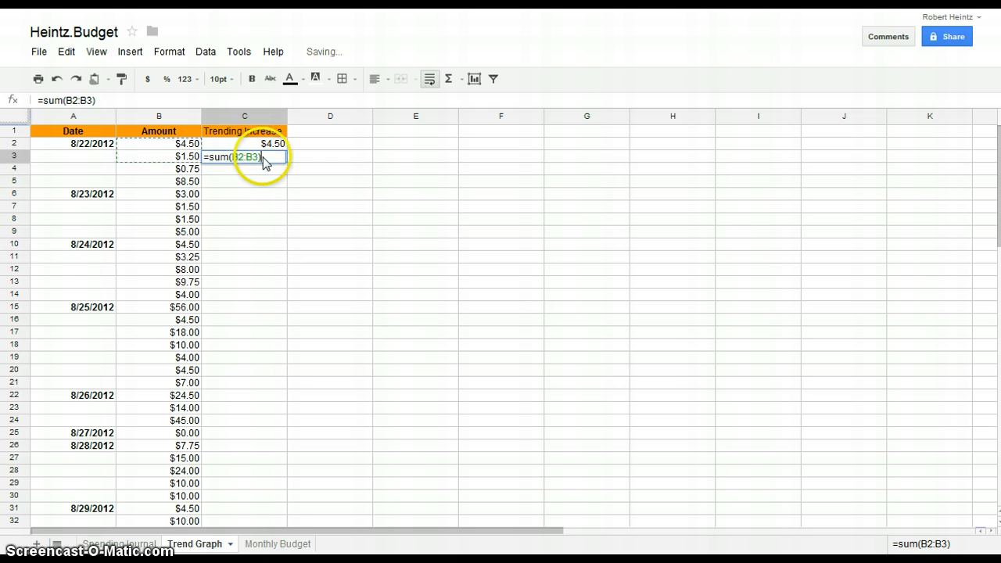
{"action": "key", "text": "BackSpace"}
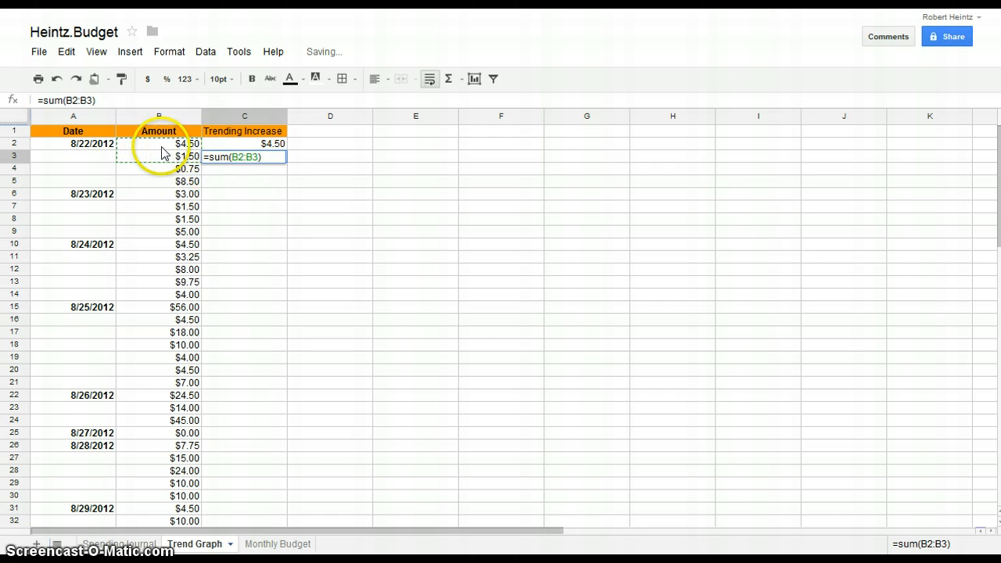
{"action": "left_click", "coordinate": [234, 156]}
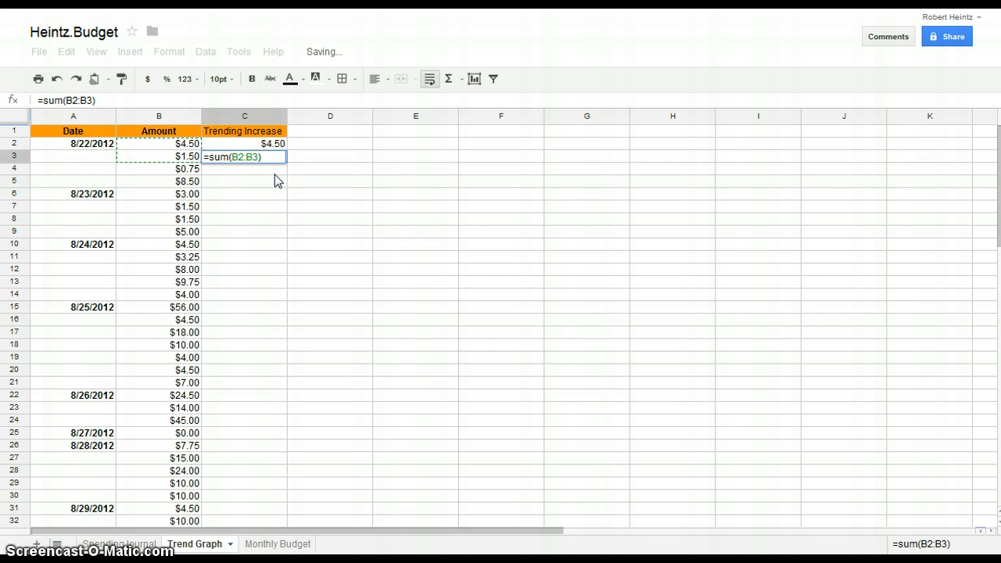
{"action": "type", "text": "$"}
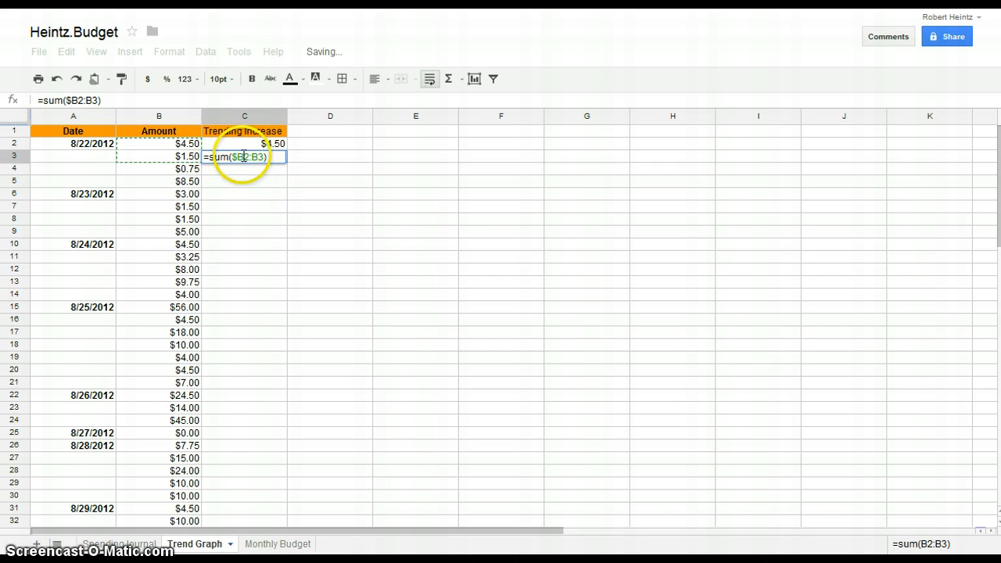
{"action": "left_click", "coordinate": [244, 156]}
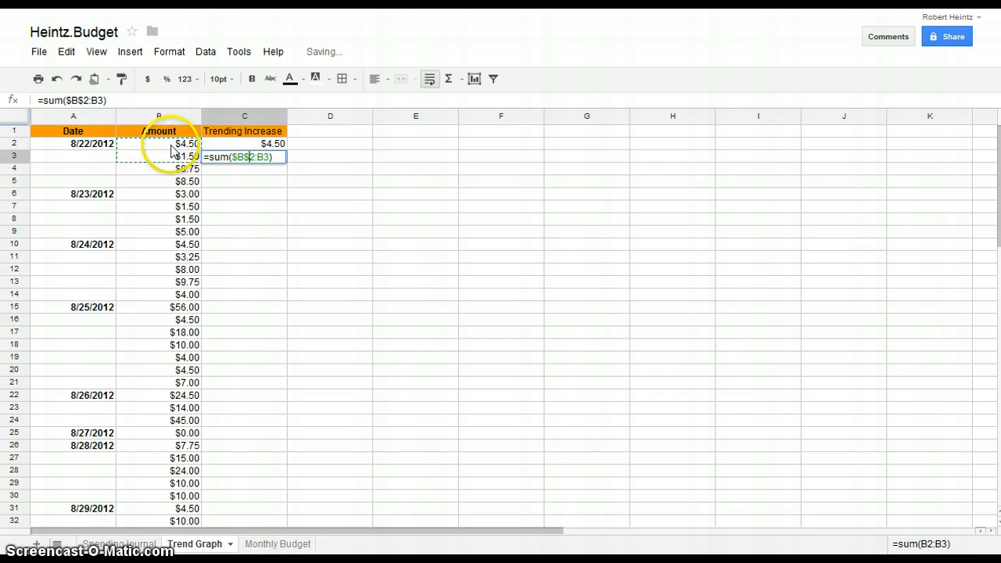
{"action": "key", "text": "Return"}
Fill the C3 running-total formula down the Trending Increase column through C55, the 9/10/2012 row.
{"action": "left_click", "coordinate": [259, 157]}
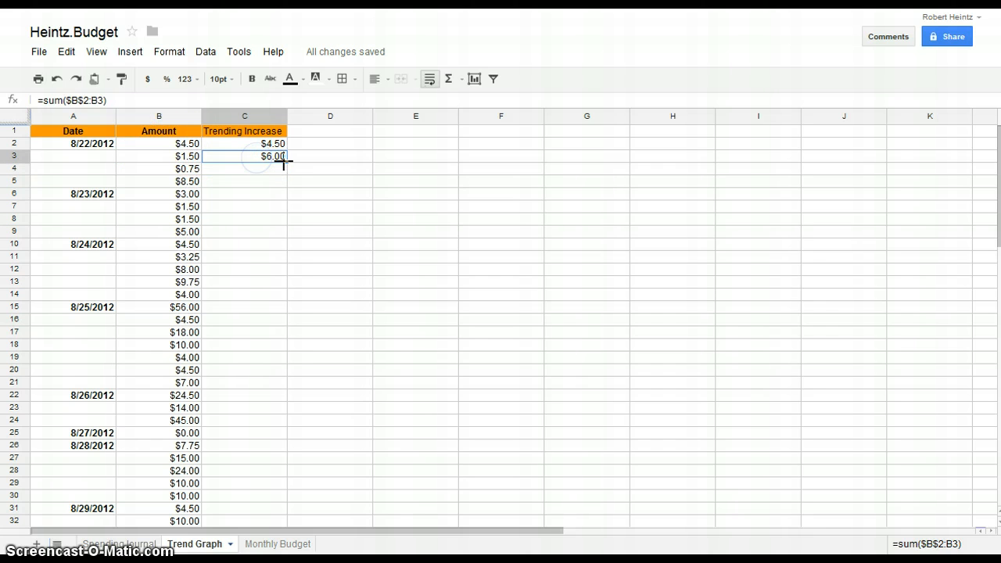
{"action": "left_click_drag", "start_coordinate": [284, 188], "coordinate": [286, 196]}
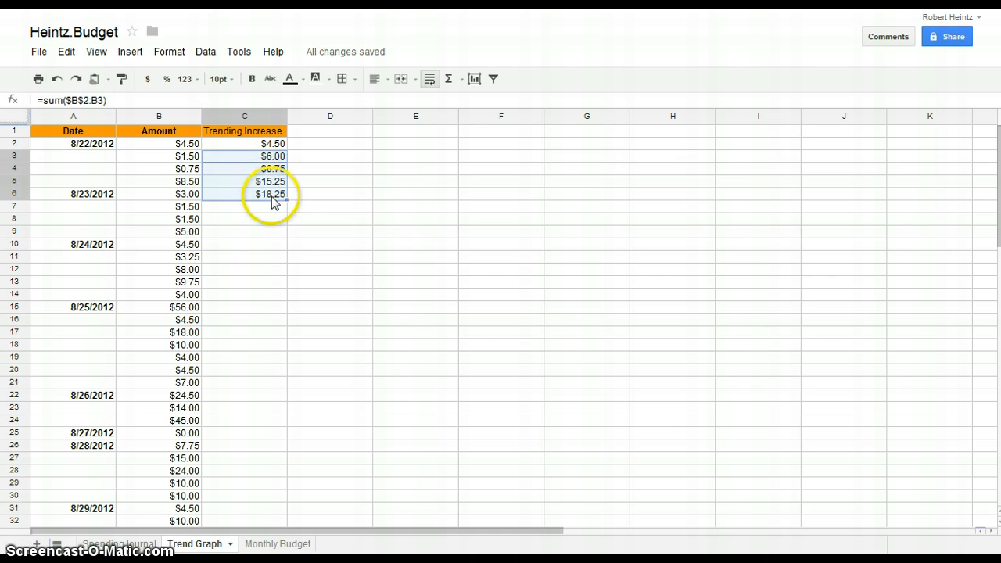
{"action": "left_click_drag", "start_coordinate": [287, 254], "coordinate": [304, 292]}
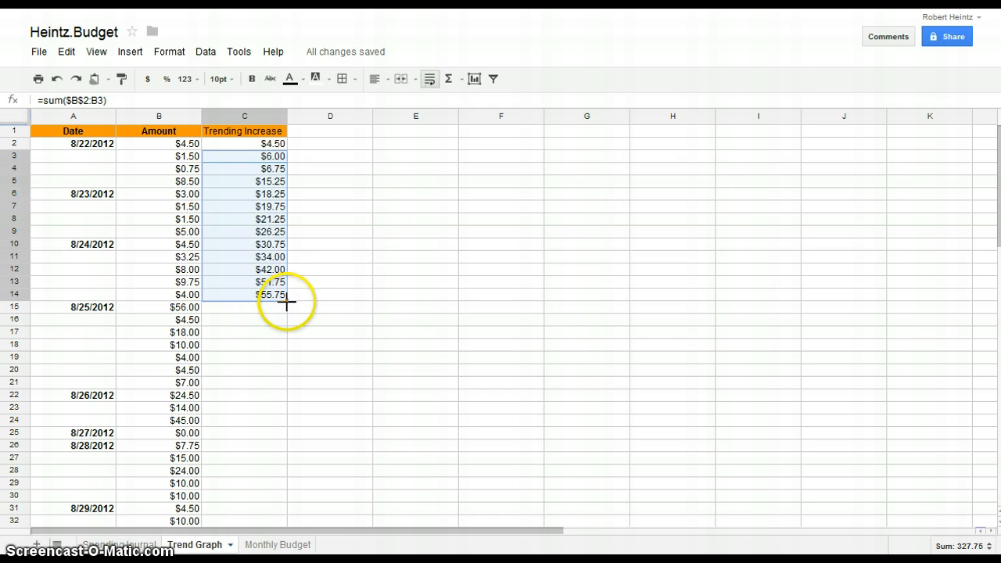
{"action": "left_click_drag", "start_coordinate": [282, 405], "coordinate": [287, 449]}
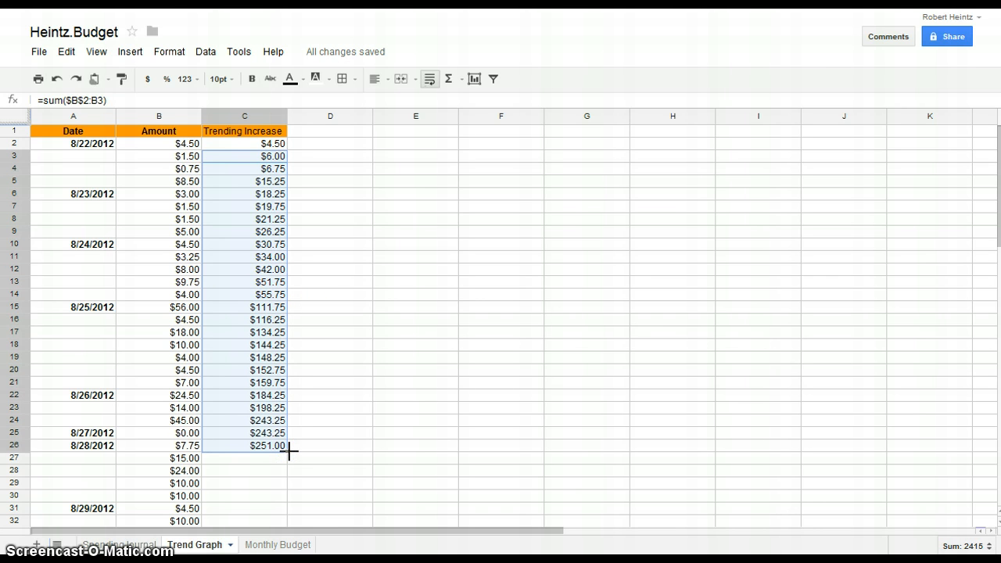
{"action": "scroll", "coordinate": [273, 453], "scroll_direction": "down", "scroll_amount": 5}
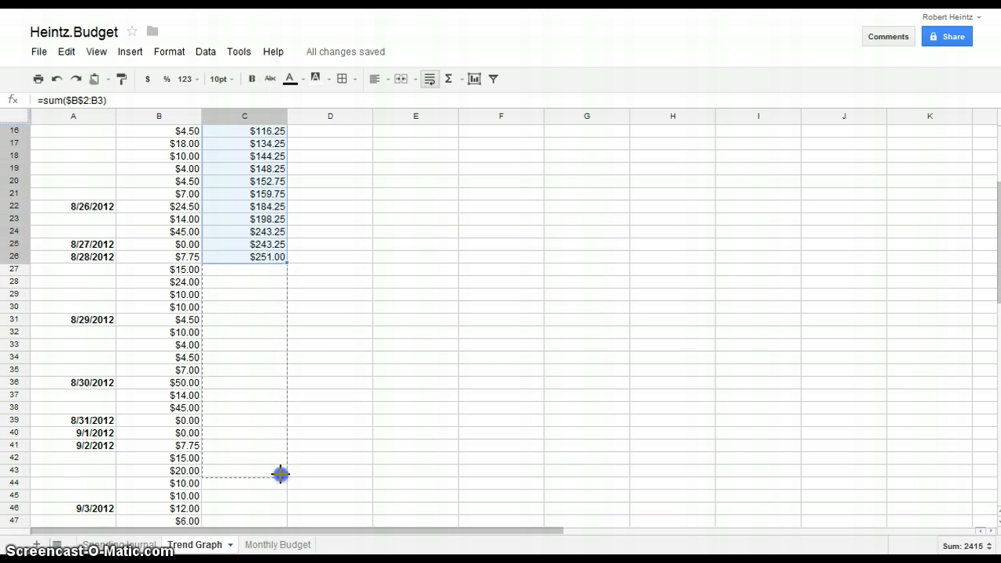
{"action": "left_click_drag", "start_coordinate": [280, 474], "coordinate": [279, 472]}
{"action": "scroll", "coordinate": [279, 470], "scroll_direction": "down", "scroll_amount": 5}
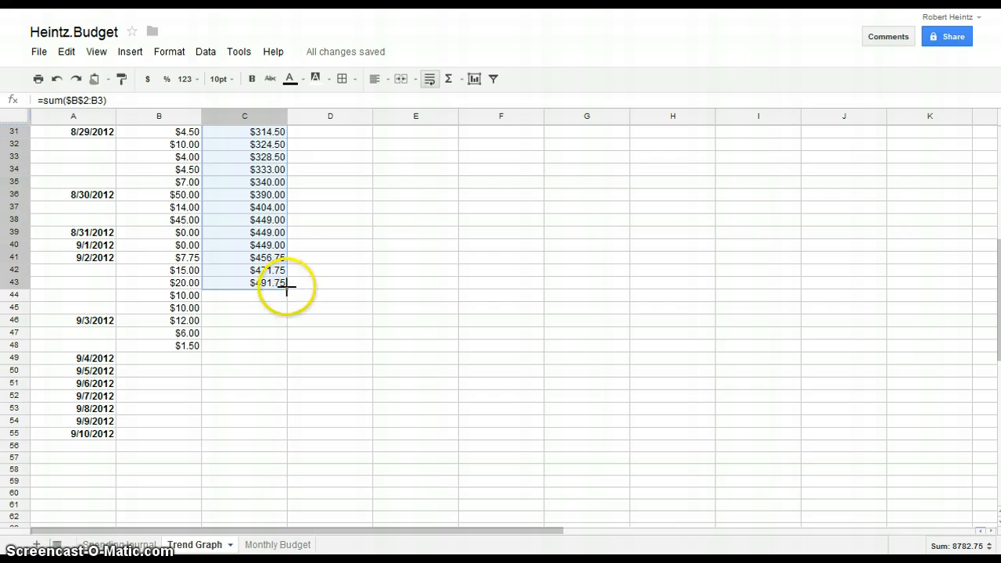
{"action": "left_click_drag", "start_coordinate": [286, 439], "coordinate": [286, 438]}
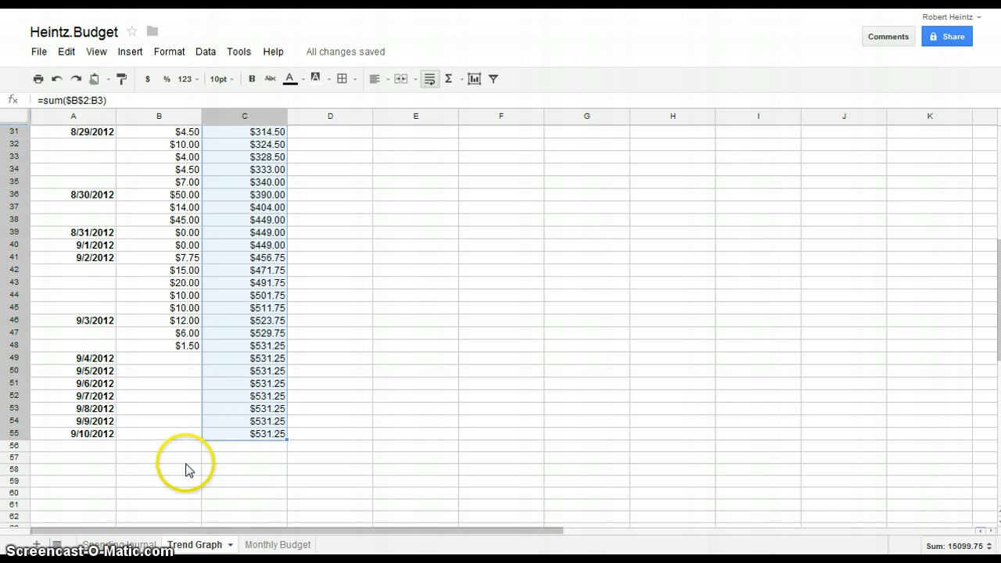
On the Spending Journal sheet, enter the formula =sum(D2:D56) in cell D57 to total the amounts.
{"action": "left_click", "coordinate": [133, 546]}
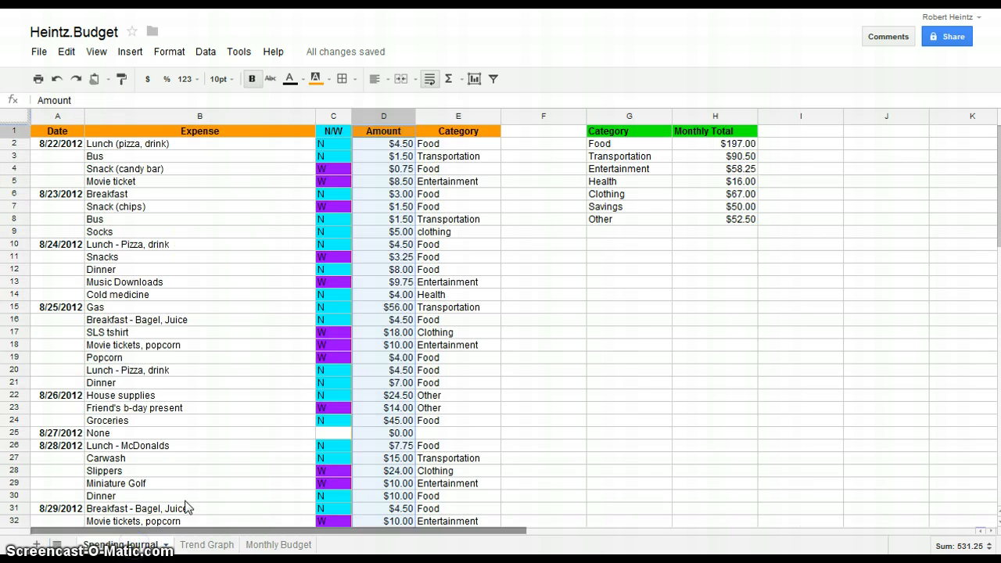
{"action": "scroll", "coordinate": [345, 313], "scroll_direction": "down", "scroll_amount": 3}
{"action": "scroll", "coordinate": [368, 321], "scroll_direction": "down", "scroll_amount": 10}
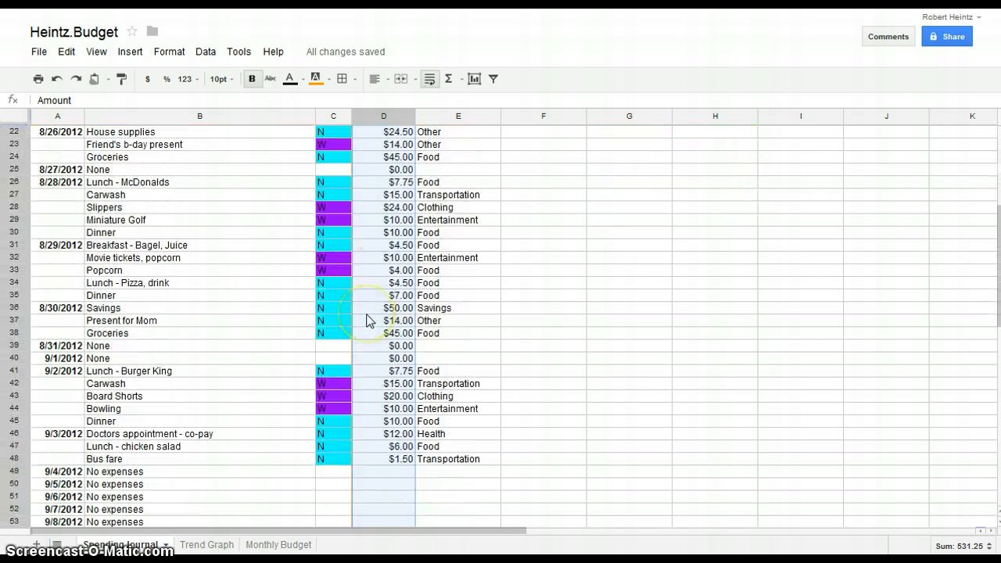
{"action": "left_click", "coordinate": [385, 345]}
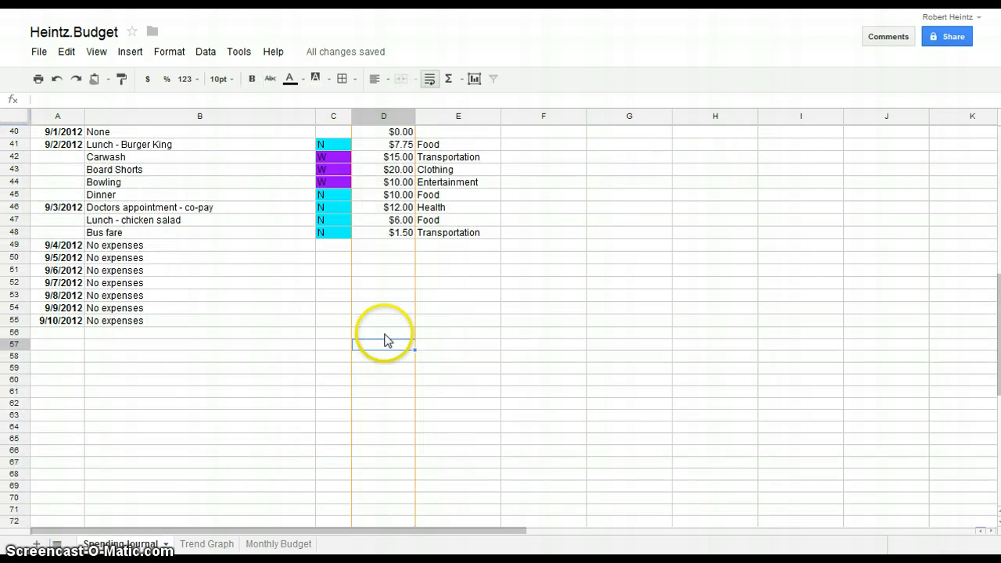
{"action": "type", "text": "="}
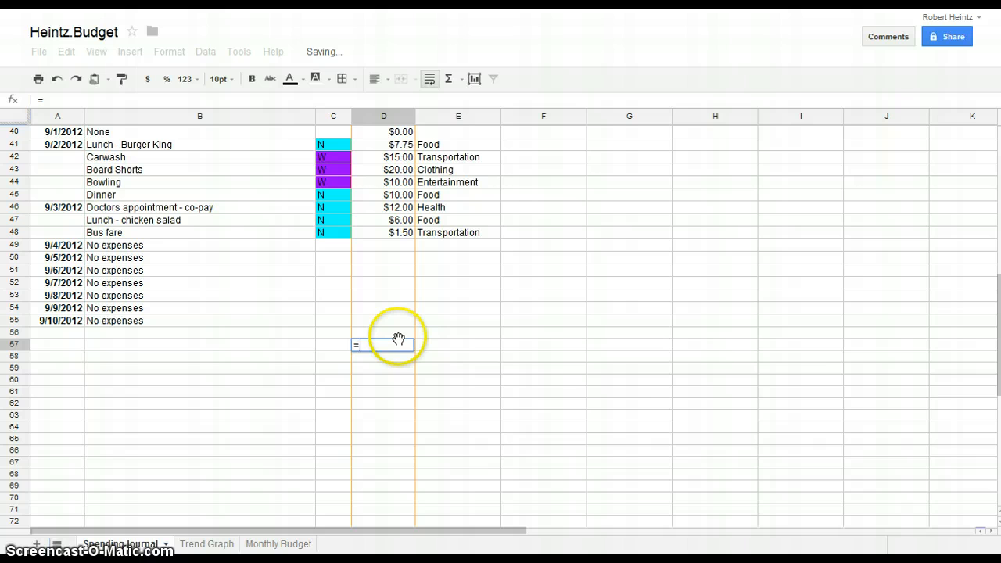
{"action": "type", "text": "sum("}
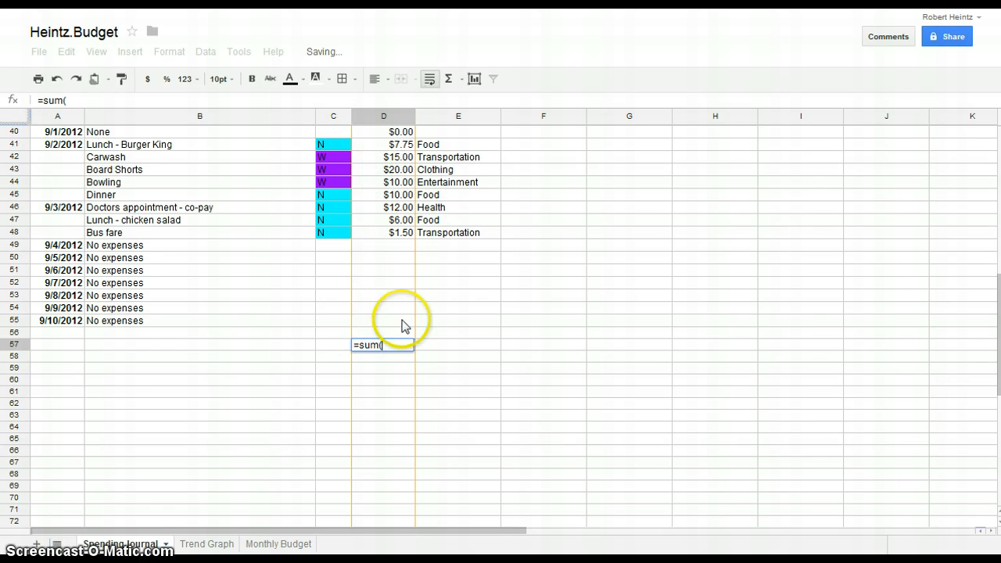
{"action": "left_click_drag", "start_coordinate": [401, 337], "coordinate": [391, 81]}
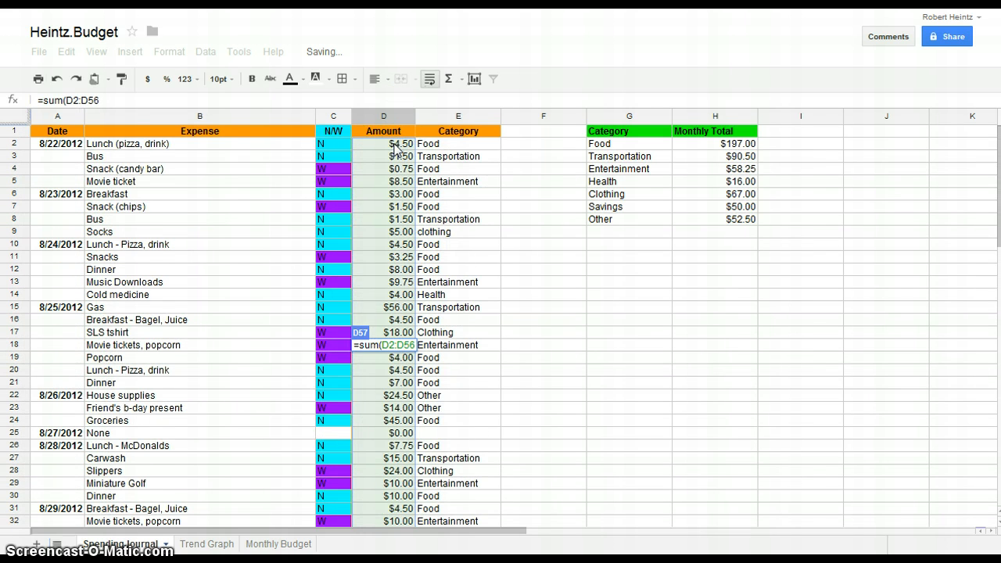
{"action": "key", "text": "Return"}
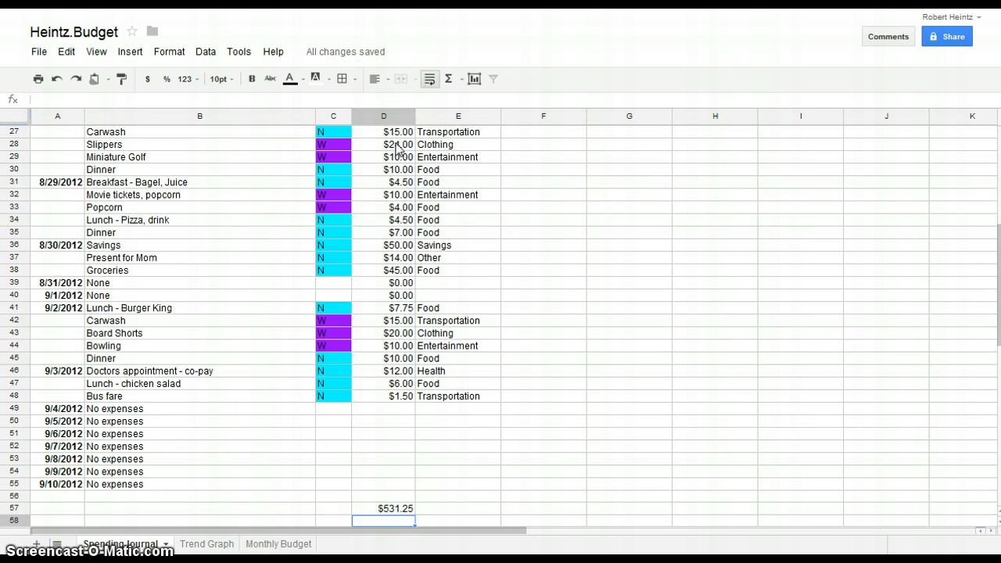
Check the total formula in cell D57 of the Spending Journal and delete it.
{"action": "left_click", "coordinate": [394, 510]}
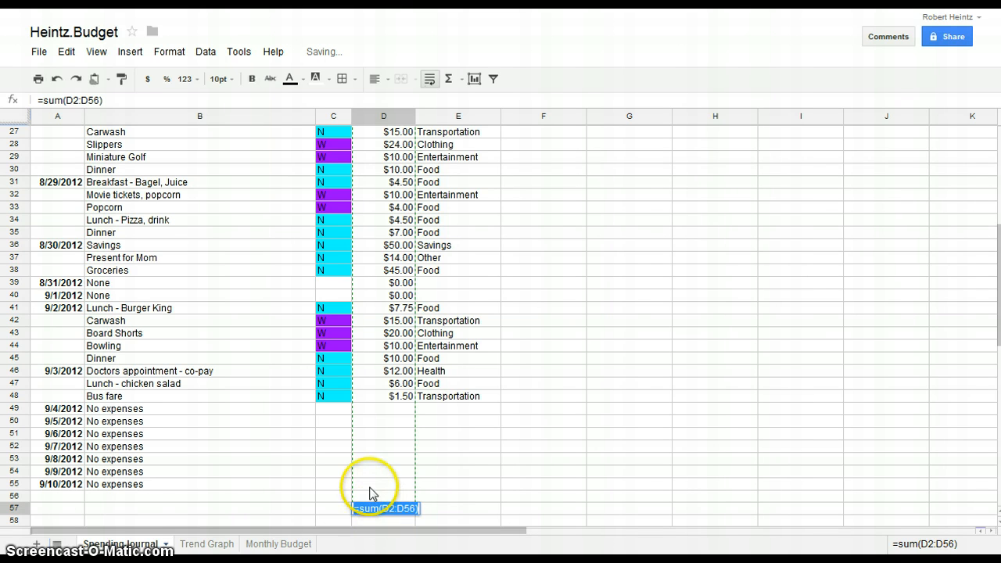
{"action": "left_click", "coordinate": [436, 487]}
{"action": "left_click", "coordinate": [405, 507]}
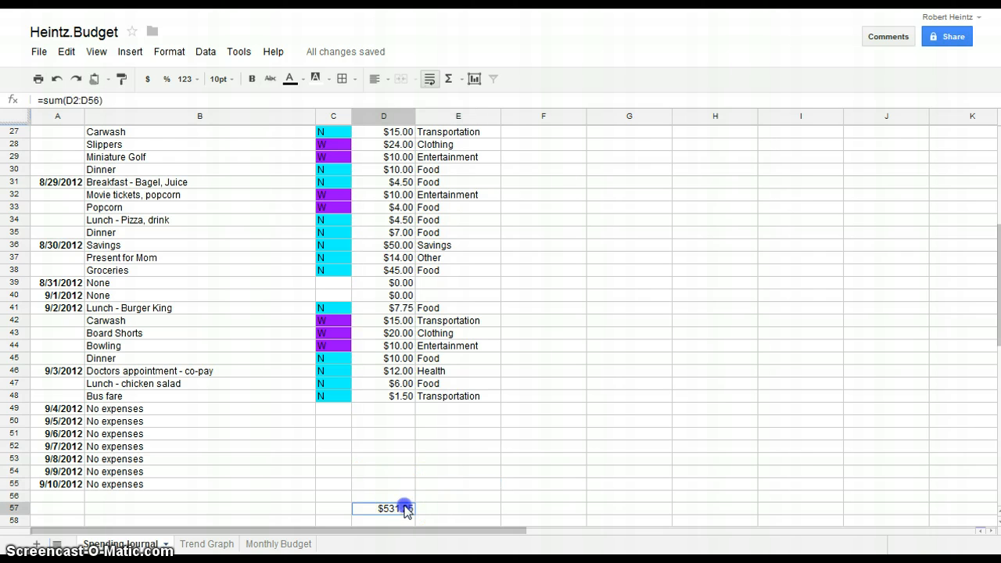
{"action": "key", "text": "Delete"}
{"action": "left_click", "coordinate": [392, 497]}
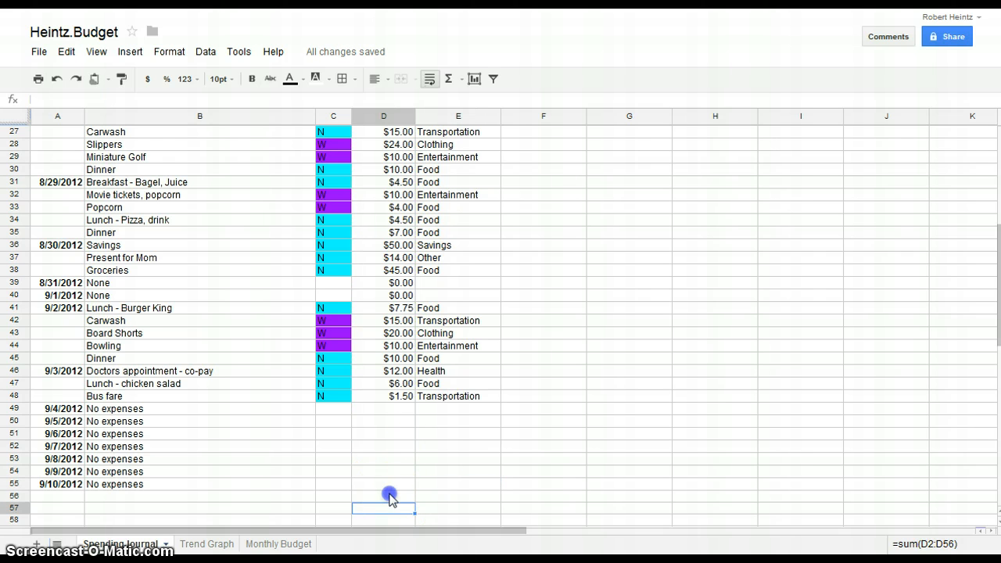
Select the Spending Journal amounts from row 55 up to the column's top to check their sum.
{"action": "left_click", "coordinate": [395, 457]}
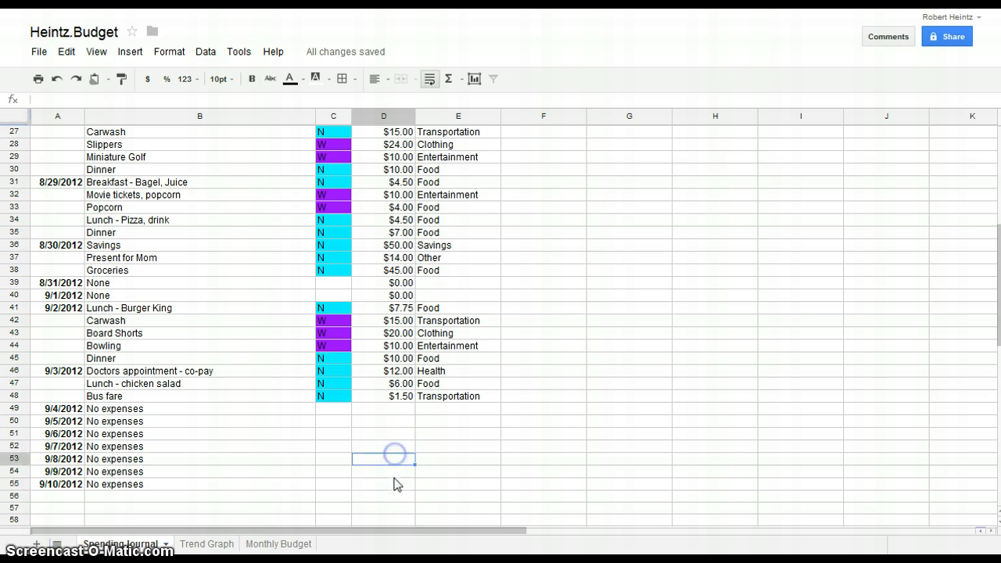
{"action": "left_click_drag", "start_coordinate": [395, 482], "coordinate": [389, 62]}
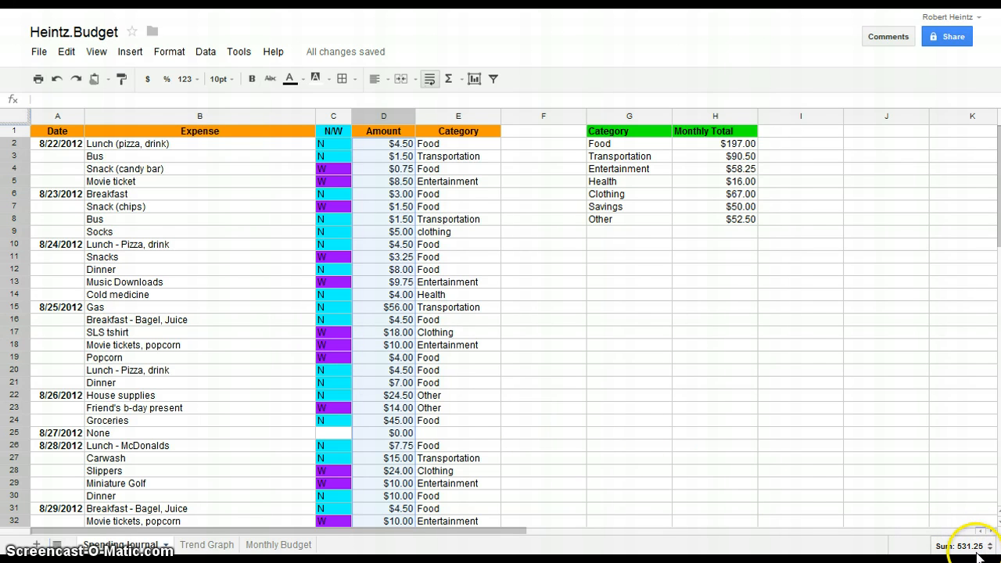
{"action": "left_click", "coordinate": [259, 296]}
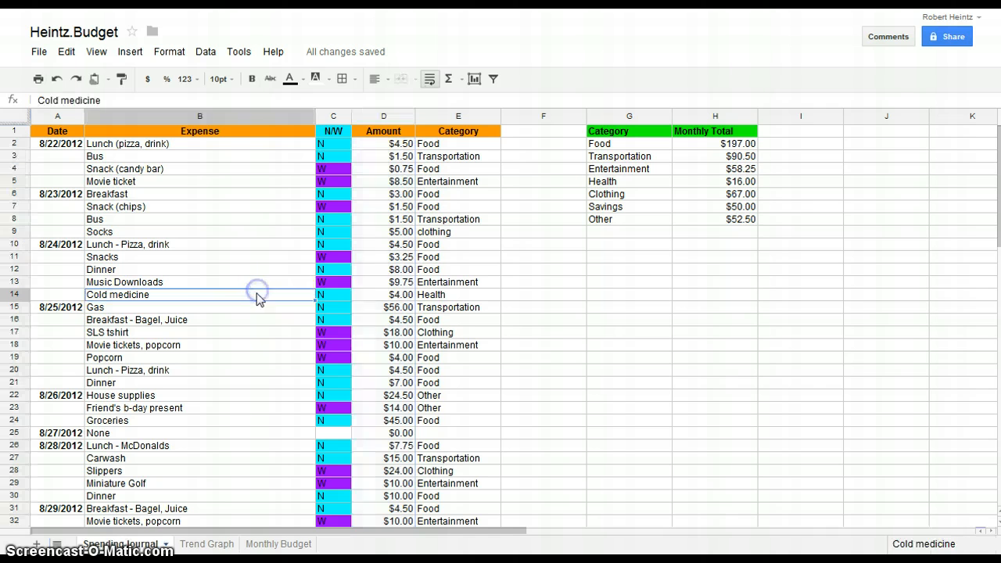
Return to the Trend Graph sheet and select the Date, Amount and Trending Increase data in A1:C48.
{"action": "left_click", "coordinate": [206, 543]}
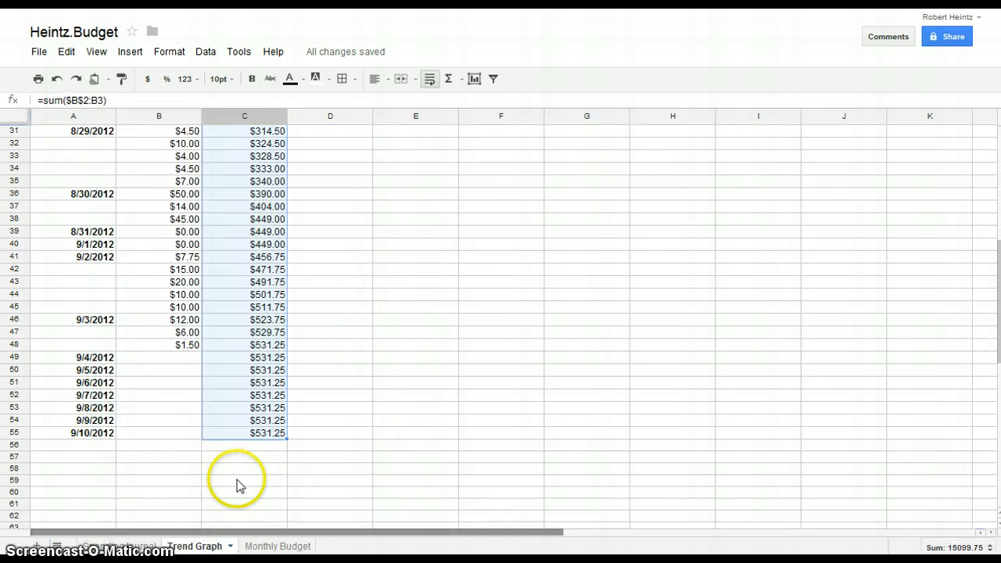
{"action": "left_click", "coordinate": [304, 486]}
{"action": "scroll", "coordinate": [264, 344], "scroll_direction": "up", "scroll_amount": 1}
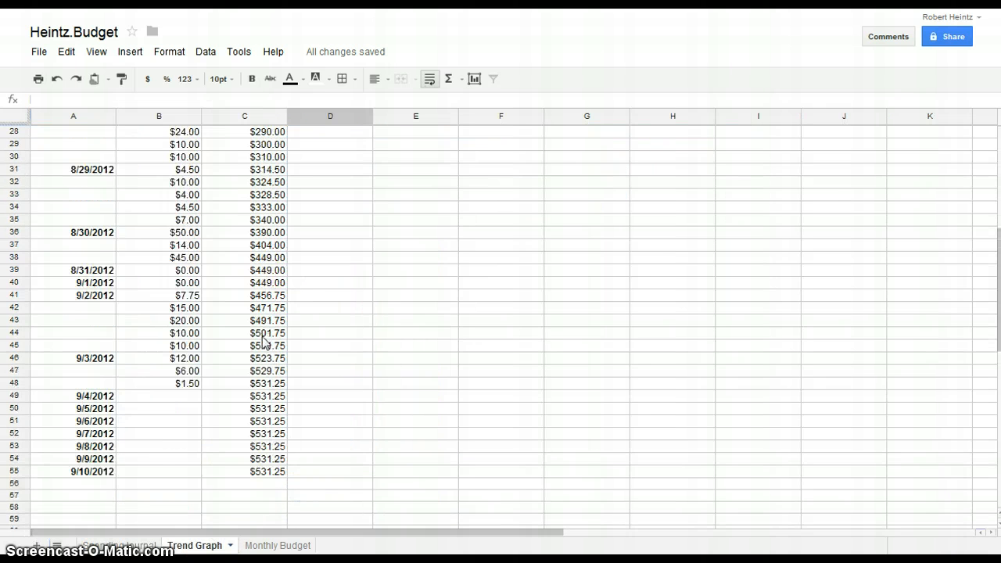
{"action": "scroll", "coordinate": [264, 344], "scroll_direction": "up", "scroll_amount": 9}
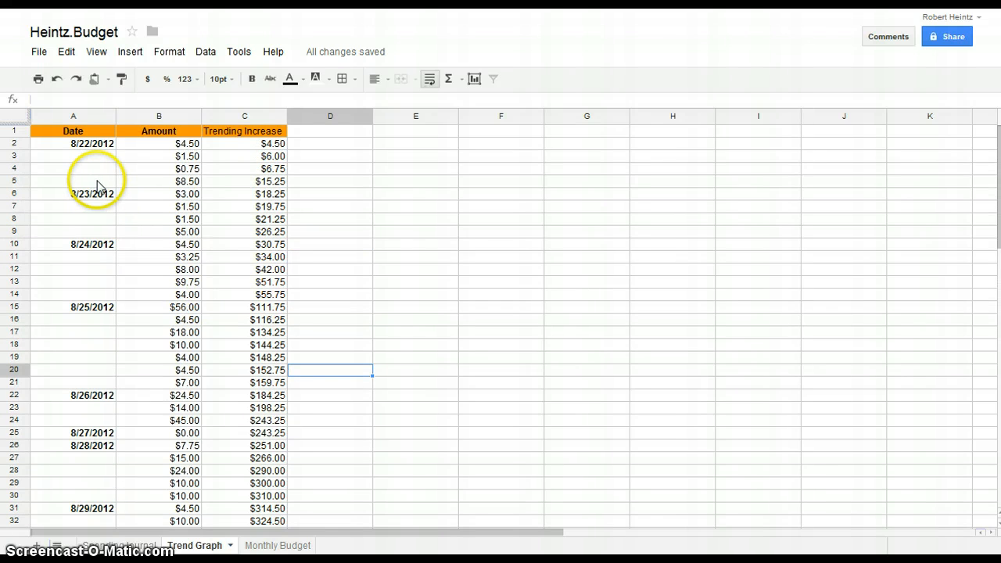
{"action": "left_click_drag", "start_coordinate": [72, 130], "coordinate": [266, 209]}
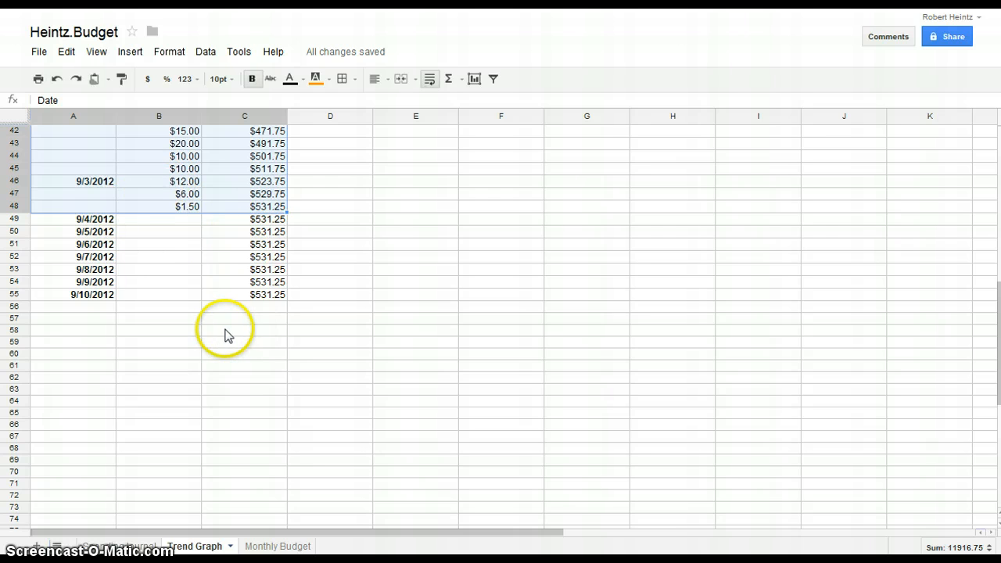
{"action": "scroll", "coordinate": [201, 264], "scroll_direction": "up", "scroll_amount": 2}
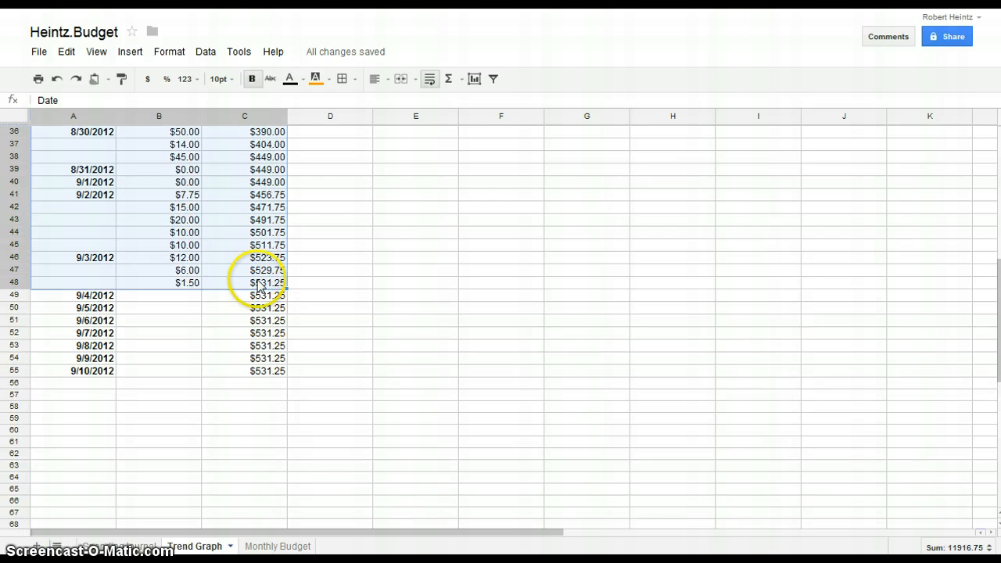
{"action": "scroll", "coordinate": [226, 256], "scroll_direction": "up", "scroll_amount": 12}
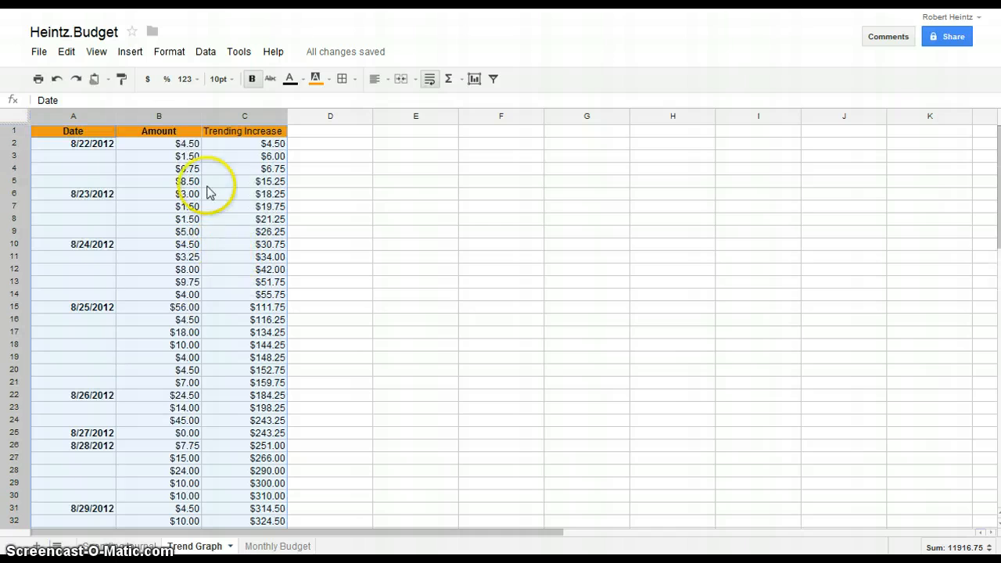
Insert a Trend chart of the selected range, using the two-line type with a time-range strip beneath it.
{"action": "left_click", "coordinate": [130, 51]}
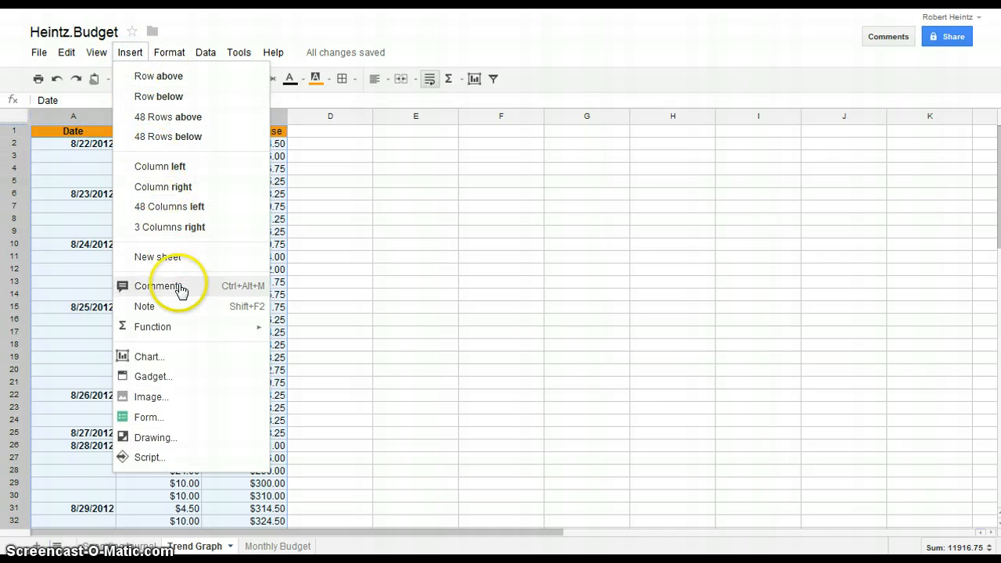
{"action": "left_click", "coordinate": [147, 357]}
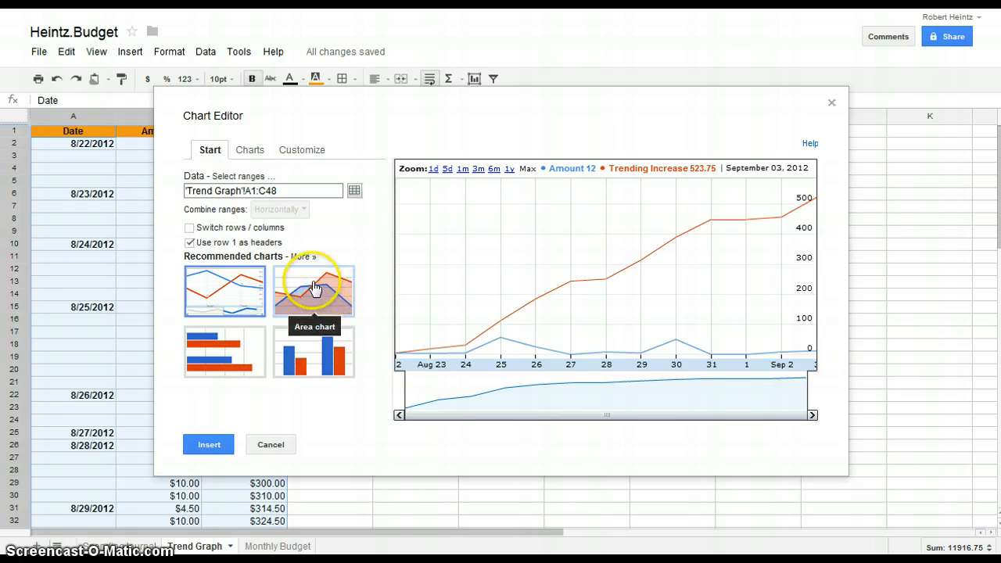
{"action": "left_click", "coordinate": [259, 157]}
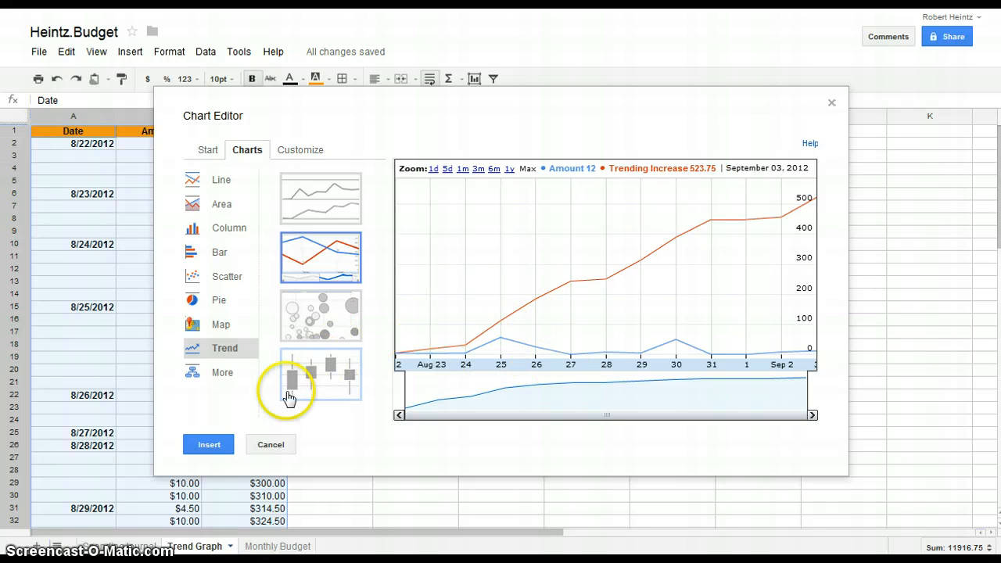
{"action": "left_click", "coordinate": [208, 444]}
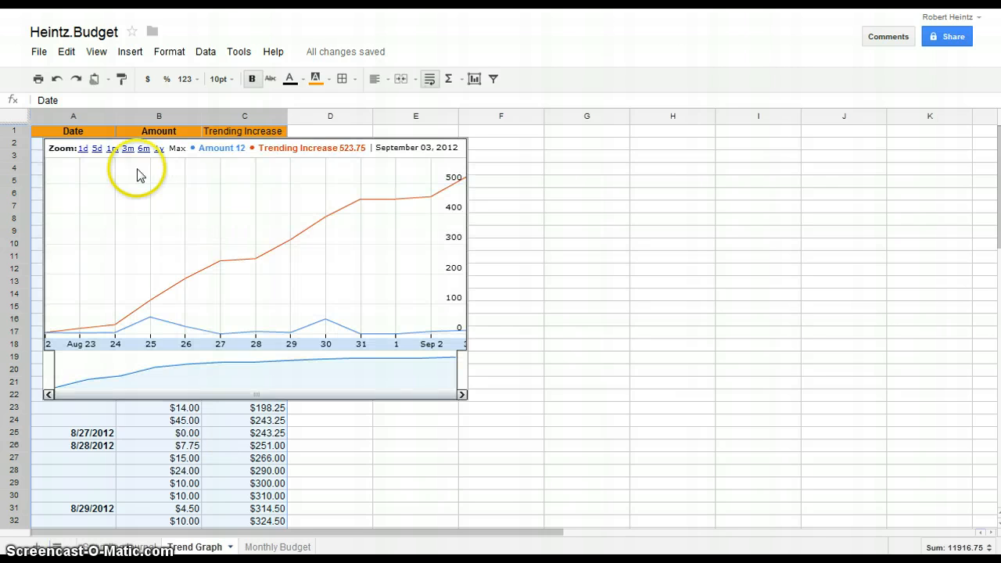
Move the chart off the data to the empty cells spanning columns E to J, from about row 8 down, and deselect it.
{"action": "left_click", "coordinate": [57, 153]}
{"action": "left_click_drag", "start_coordinate": [85, 143], "coordinate": [476, 203]}
{"action": "left_click", "coordinate": [399, 258]}
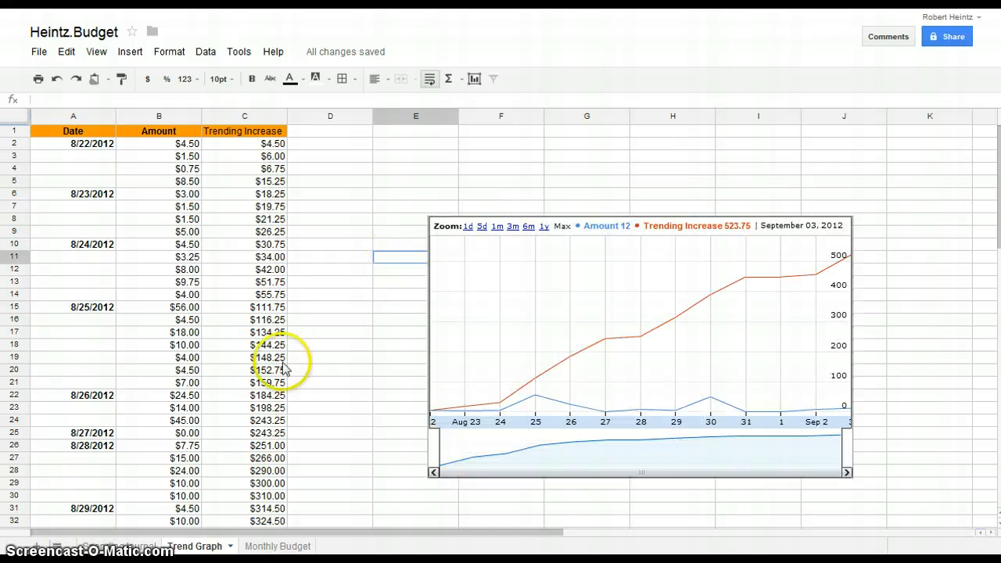